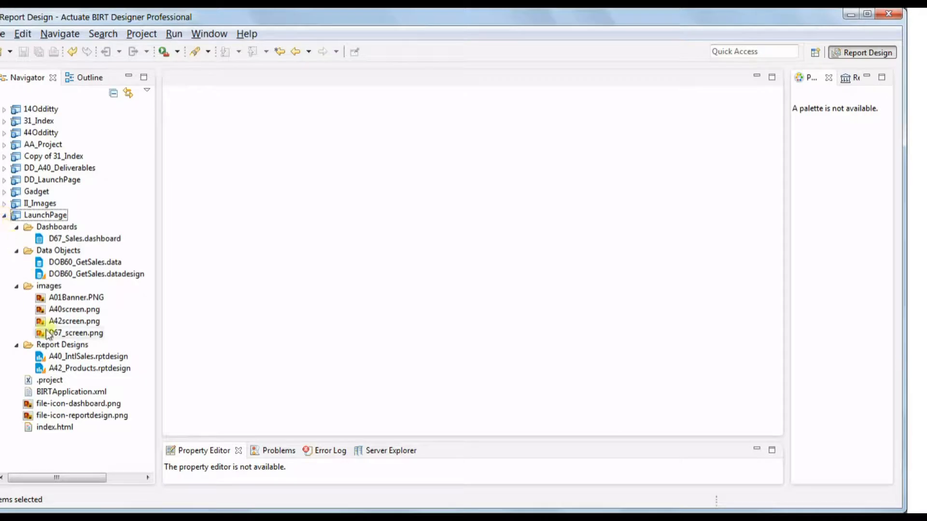
# - Open index.html from the LaunchPage project and maximize its editor
pyautogui.doubleClick(51, 428)
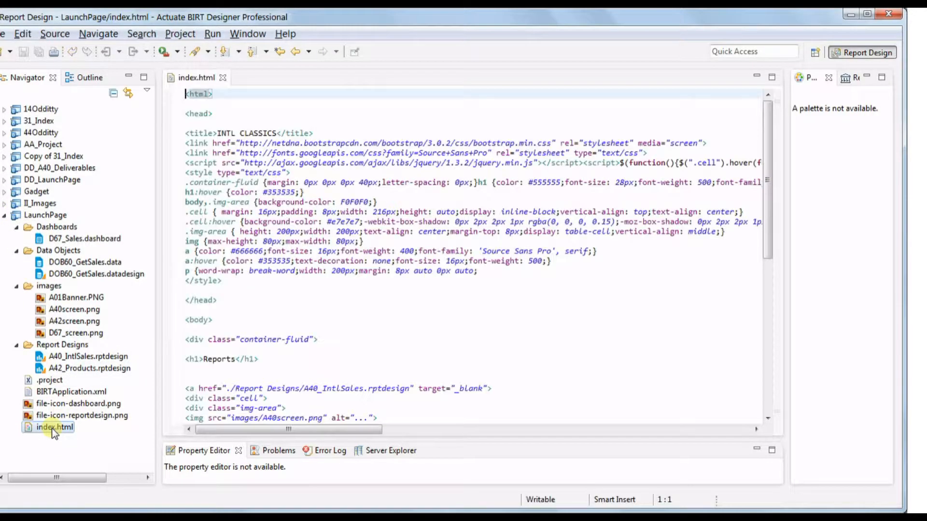
pyautogui.doubleClick(189, 78)
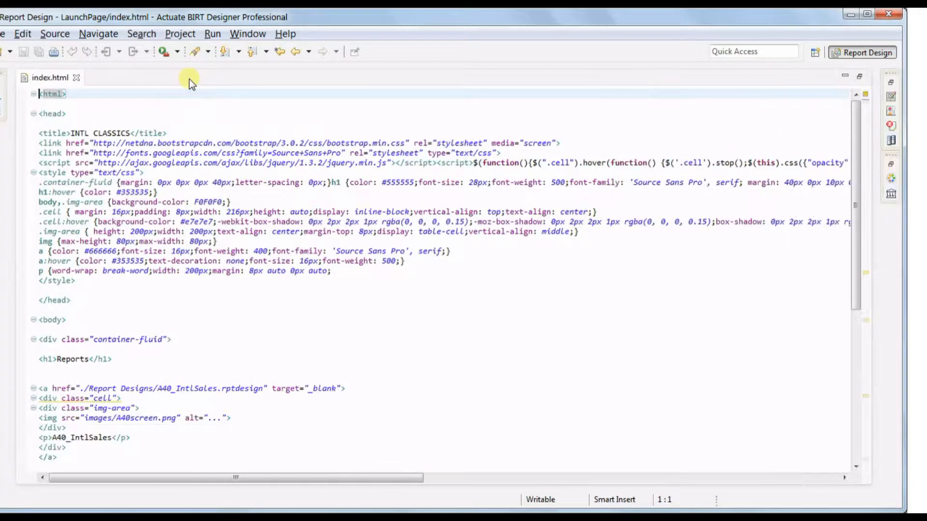
# - Insert blank spacer lines before the style block and between each CSS rule for readability
pyautogui.click(39, 173)
pyautogui.press('Return')
pyautogui.press('Return')
pyautogui.moveTo(44, 179); pyautogui.dragTo(99, 300)
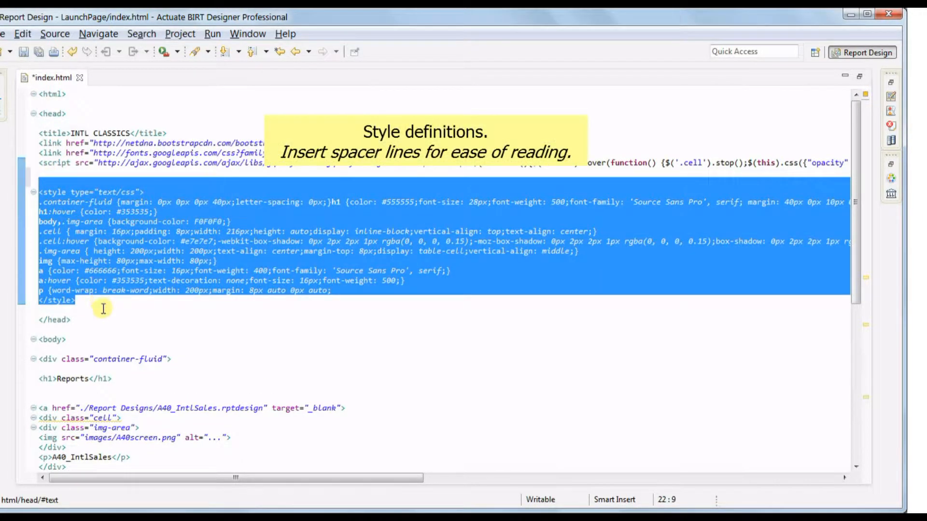
pyautogui.click(117, 324)
pyautogui.click(39, 213)
pyautogui.press('Return')
pyautogui.click(40, 232)
pyautogui.press('Return')
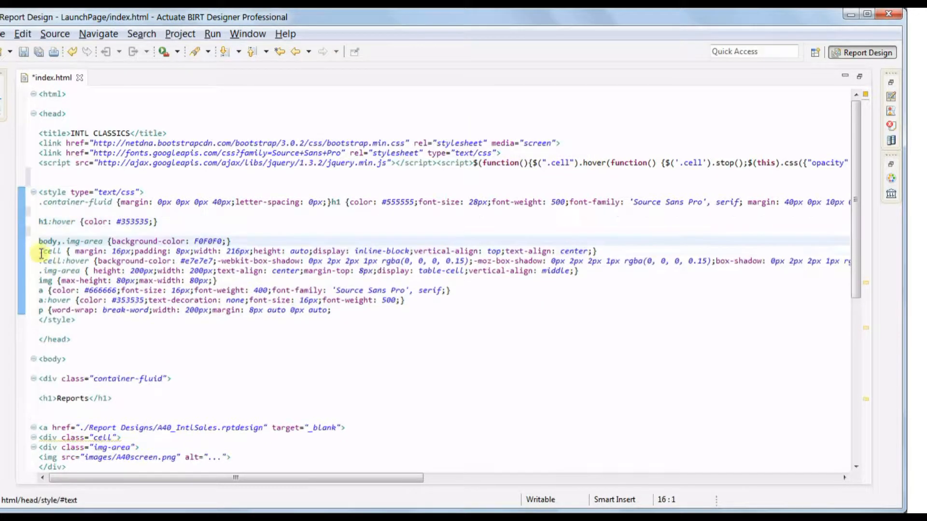
pyautogui.click(40, 252)
pyautogui.press('Return')
pyautogui.click(40, 271)
pyautogui.click(39, 290)
pyautogui.press('Return')
pyautogui.click(39, 310)
pyautogui.press('Return')
pyautogui.click(39, 329)
pyautogui.press('Return')
pyautogui.click(40, 350)
pyautogui.press('Return')
pyautogui.press('Down')
pyautogui.press('Return')
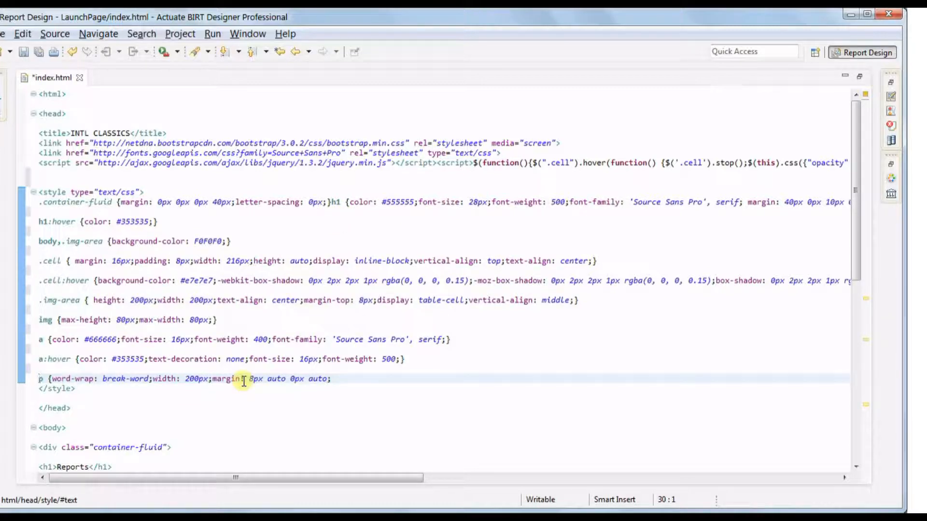
# - Set the body and .img-area background-color to FFFFFF and save the file
pyautogui.doubleClick(199, 241)
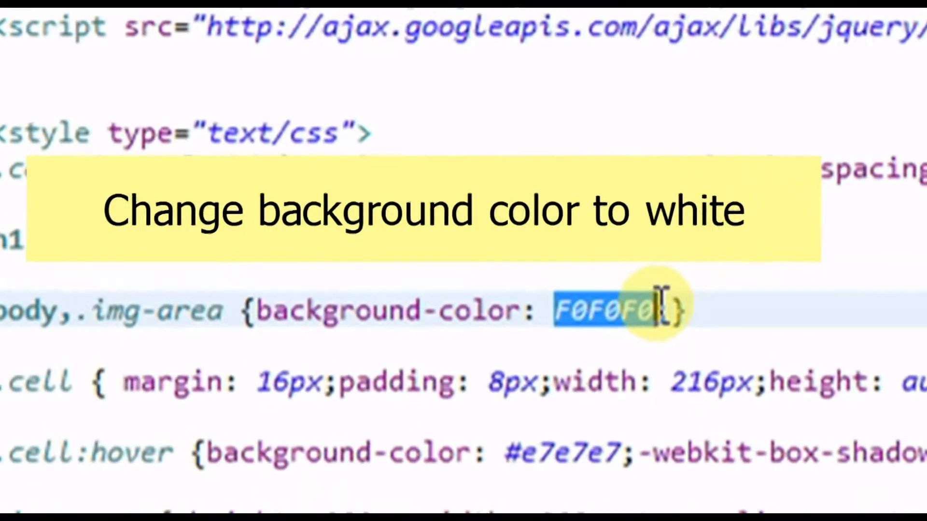
pyautogui.write('FFFFFF')
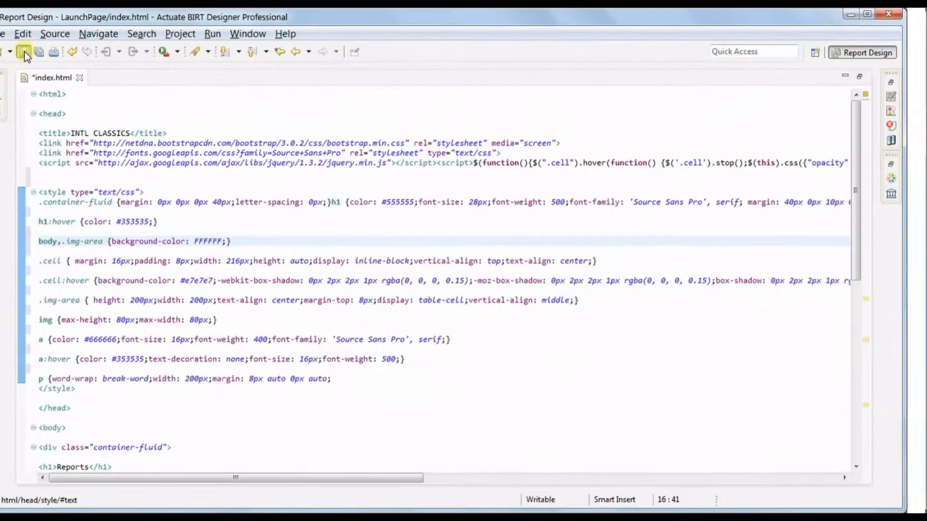
pyautogui.click(25, 53)
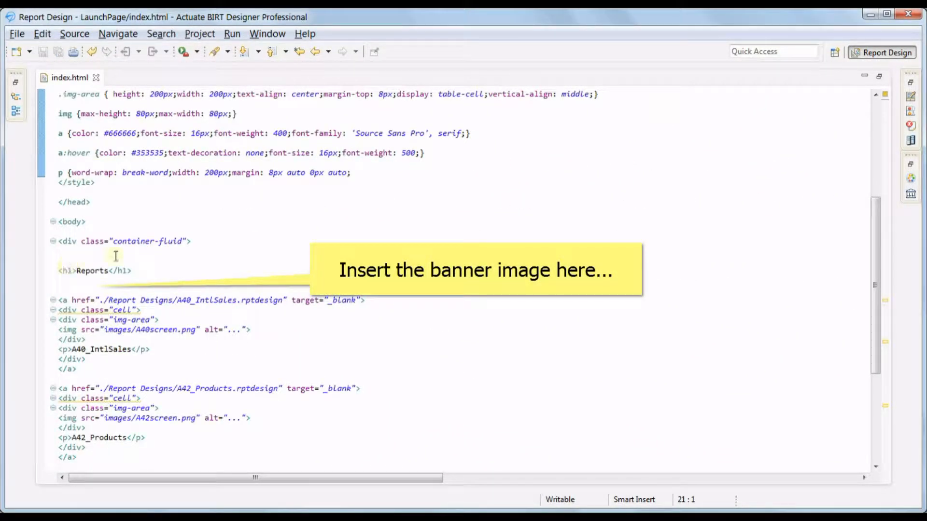
# - Paste a banner div containing images/A01Banner.png after the container-fluid div opening tag
pyautogui.click(207, 240)
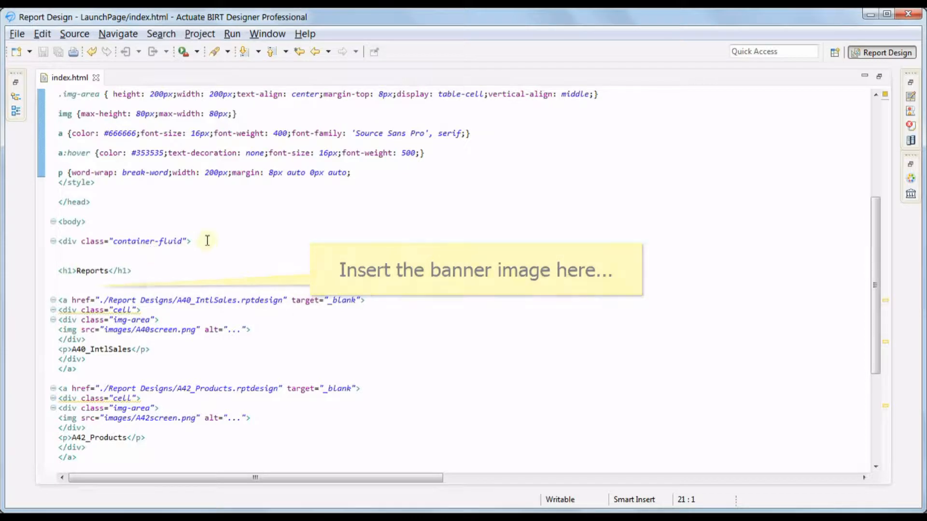
pyautogui.press('Return')
pyautogui.press('Return')
pyautogui.press('Return')
pyautogui.press('Return')
pyautogui.press('Return')
pyautogui.press('Up')
pyautogui.press('Up')
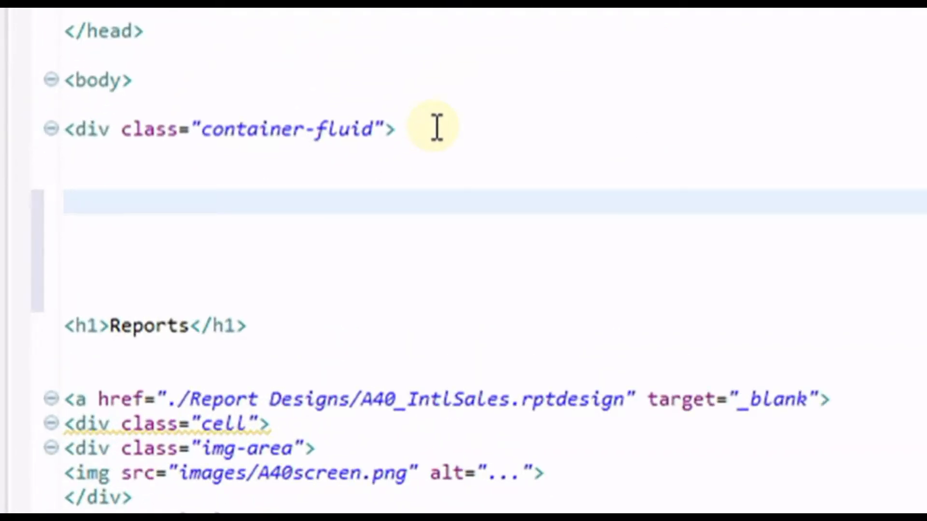
pyautogui.write('<div vertical-align: left; style="margin-top:15px;  width:100%;" >      <img src="images/A01Banner.png" alt="...">  </div>')
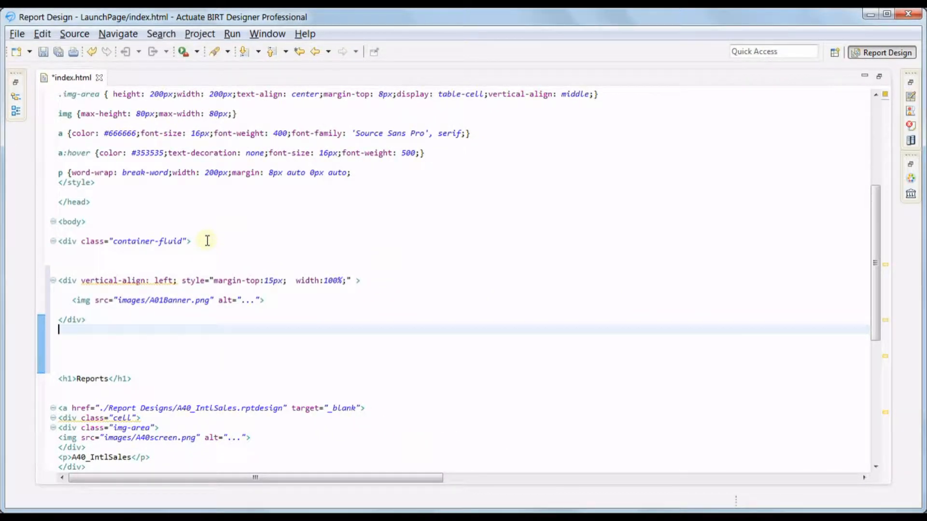
# - Comment out the original img rule with /* and */ on separate lines
pyautogui.scroll(6, 207, 240)
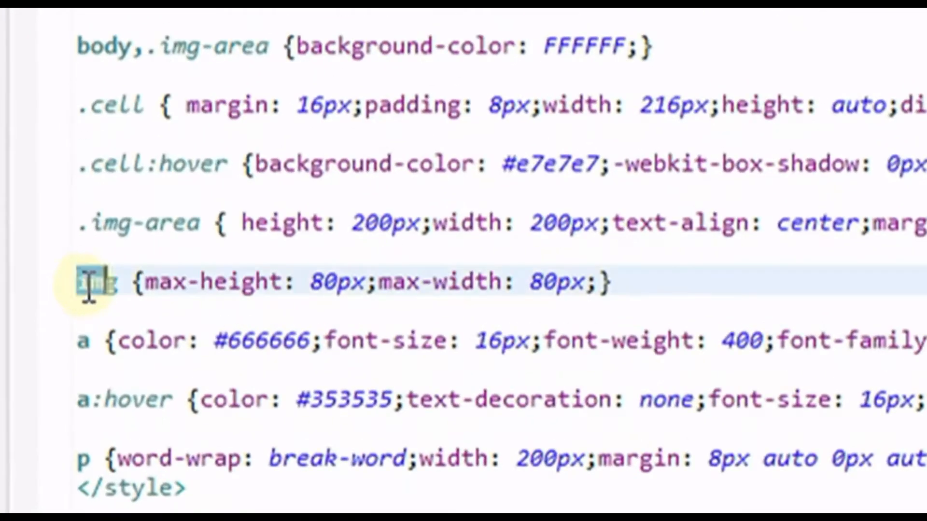
pyautogui.moveTo(60, 292); pyautogui.dragTo(266, 292)
pyautogui.click(275, 248)
pyautogui.press('Return')
pyautogui.write('/*')
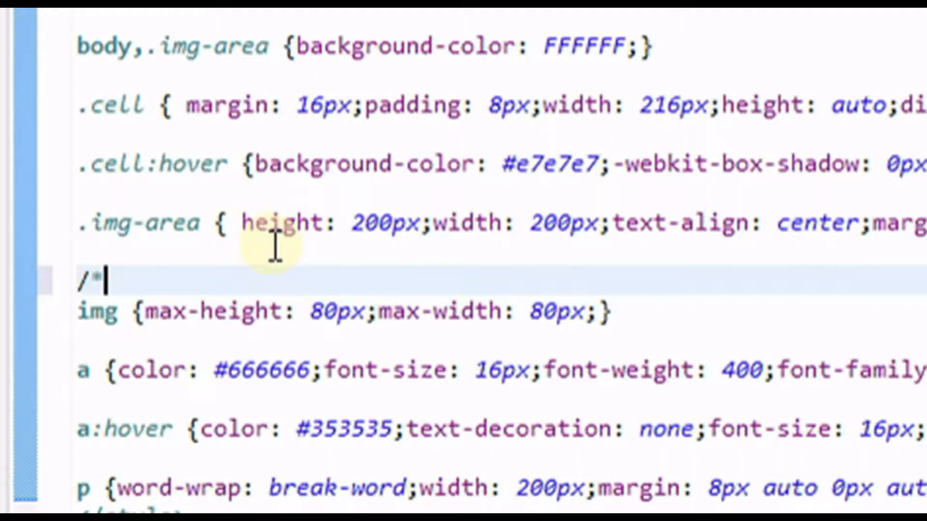
pyautogui.click(627, 314)
pyautogui.press('Return')
pyautogui.write('*/')
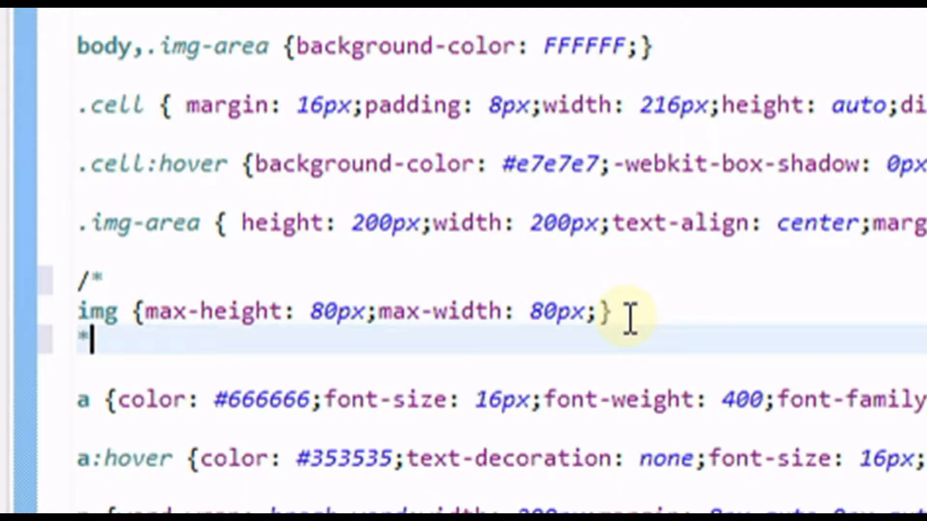
pyautogui.press('Return')
pyautogui.press('Return')
# - Paste a copy of the img rule below the commented-out one
pyautogui.moveTo(627, 316); pyautogui.dragTo(81, 320)
pyautogui.hotkey('ctrl', 'c')
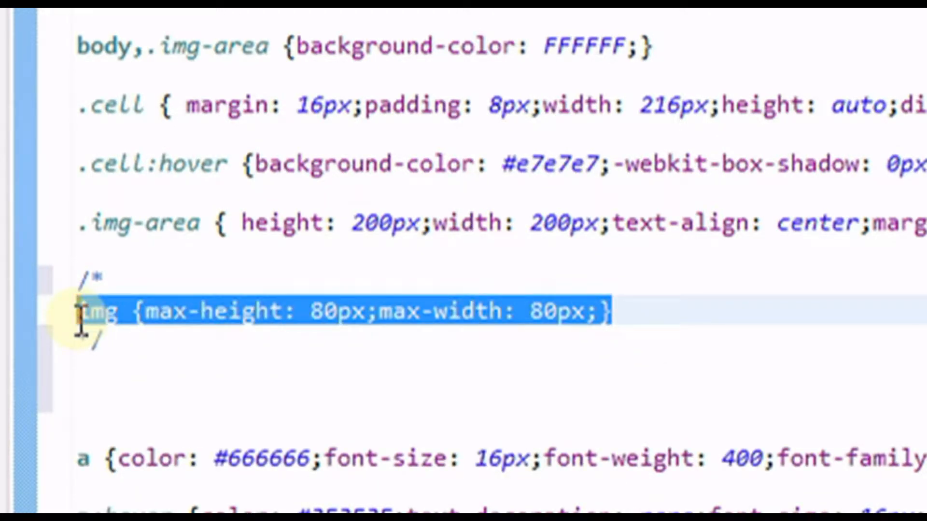
pyautogui.click(124, 377)
pyautogui.press('Return')
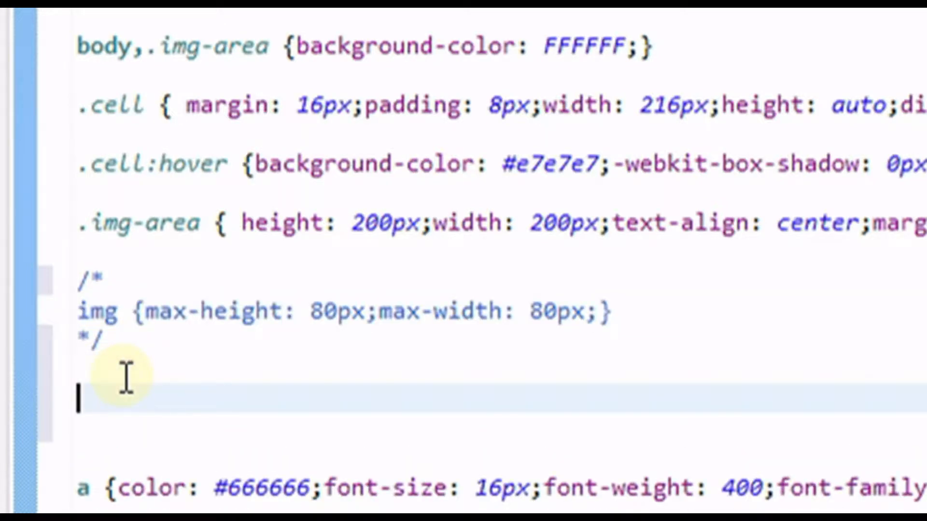
pyautogui.hotkey('ctrl', 'v')
pyautogui.press('Left')
pyautogui.press('Left')
pyautogui.press('Left')
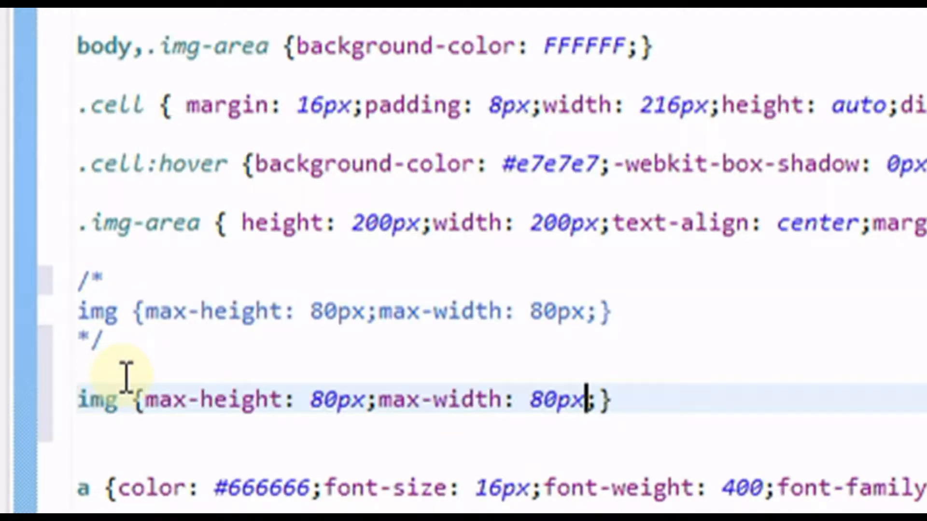
# - Set the new img rule's max-width and max-height to 100%
pyautogui.press('Right')
pyautogui.hotkey('shift', 'Left')
pyautogui.hotkey('shift', 'Left')
pyautogui.hotkey('shift', 'Left')
pyautogui.hotkey('shift', 'Left')
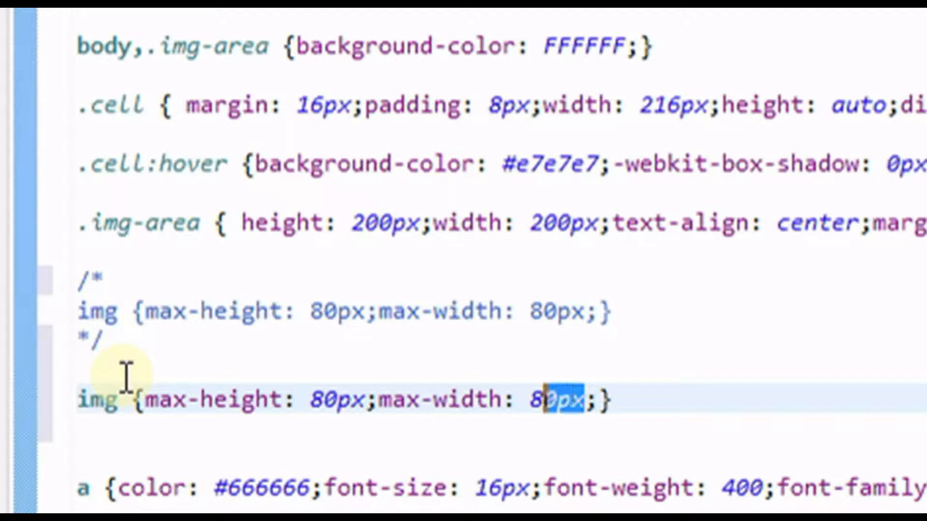
pyautogui.write('100%')
pyautogui.press('Left')
pyautogui.press('Left')
pyautogui.press('Left')
pyautogui.press('Left')
pyautogui.press('Left')
pyautogui.press('Left')
pyautogui.press('Left')
pyautogui.press('Left')
pyautogui.press('Left')
pyautogui.press('Left')
pyautogui.press('Left')
pyautogui.press('Left')
pyautogui.press('Left')
pyautogui.press('Left')
pyautogui.press('Left')
pyautogui.press('Left')
pyautogui.press('Left')
pyautogui.press('Right')
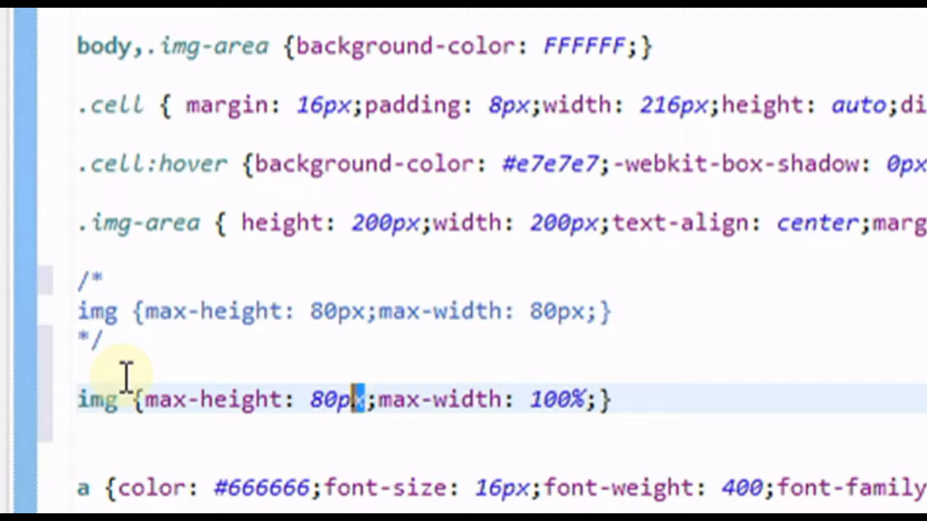
pyautogui.hotkey('shift', 'Left')
pyautogui.hotkey('shift', 'Left')
pyautogui.hotkey('shift', 'Left')
pyautogui.hotkey('shift', 'Left')
pyautogui.write('100%')
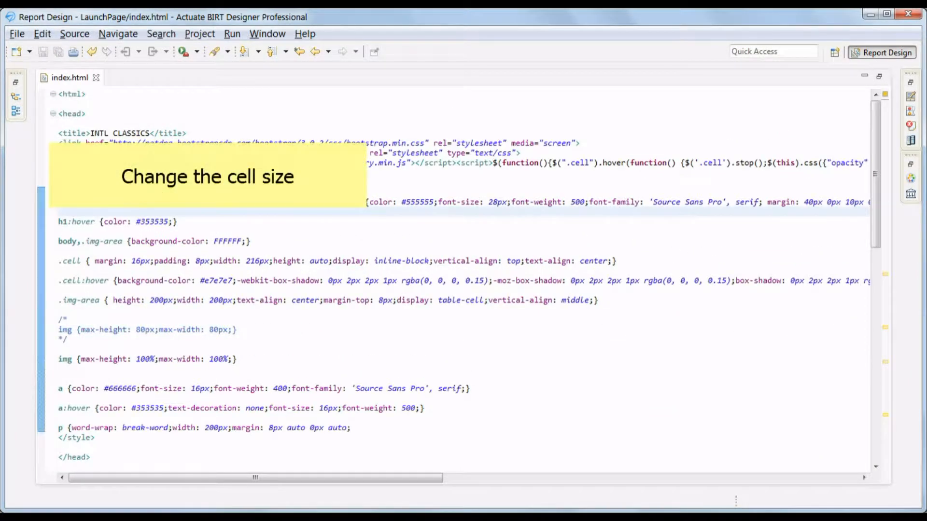
# - Comment out the original .cell rule with /* and */ on separate lines
pyautogui.moveTo(617, 260); pyautogui.dragTo(247, 260)
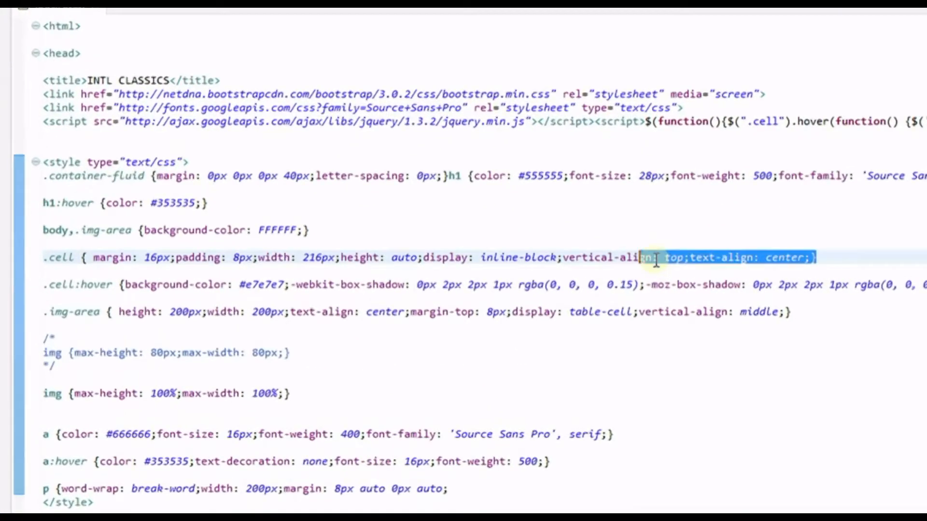
pyautogui.moveTo(323, 258); pyautogui.dragTo(28, 259)
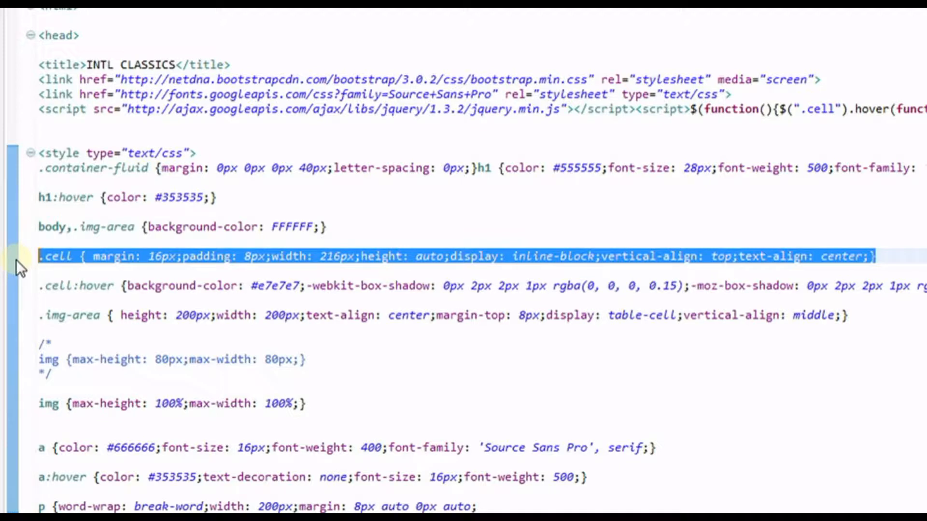
pyautogui.click(62, 245)
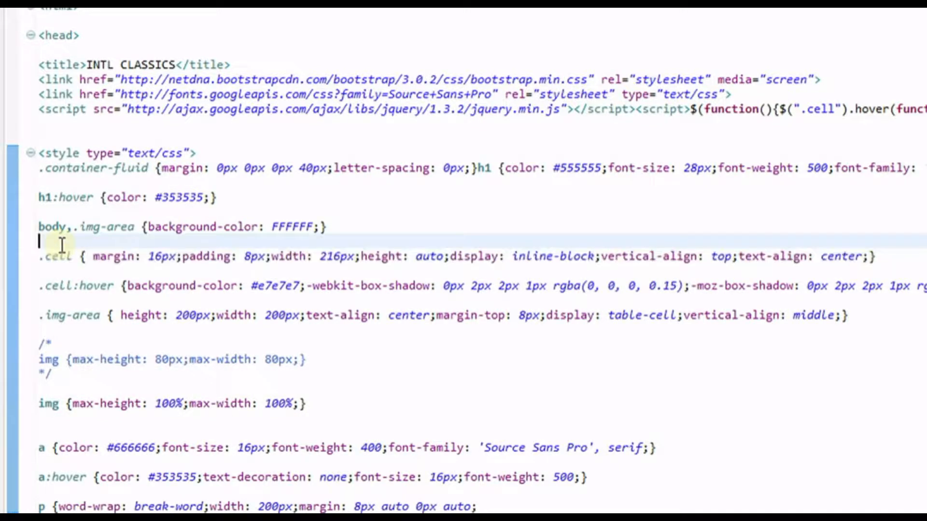
pyautogui.press('Return')
pyautogui.write('/*')
pyautogui.click(876, 271)
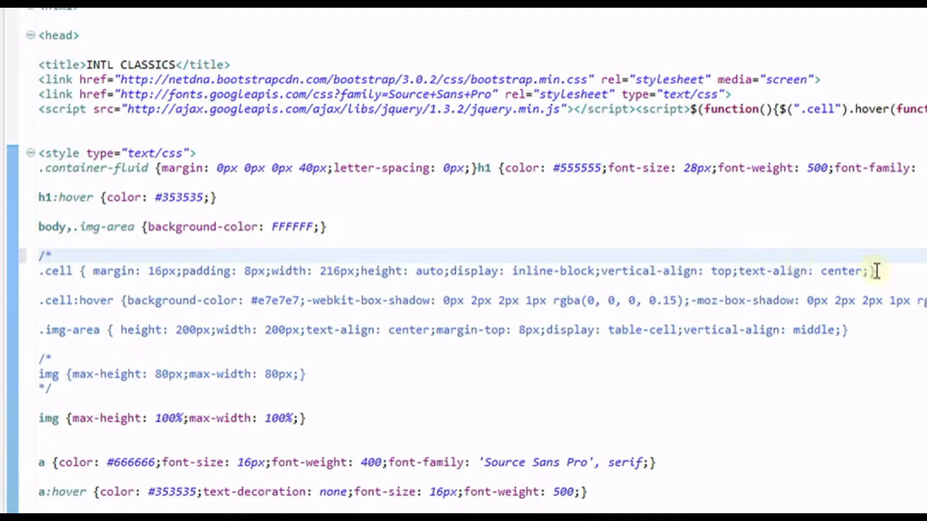
pyautogui.press('Return')
pyautogui.write('*/')
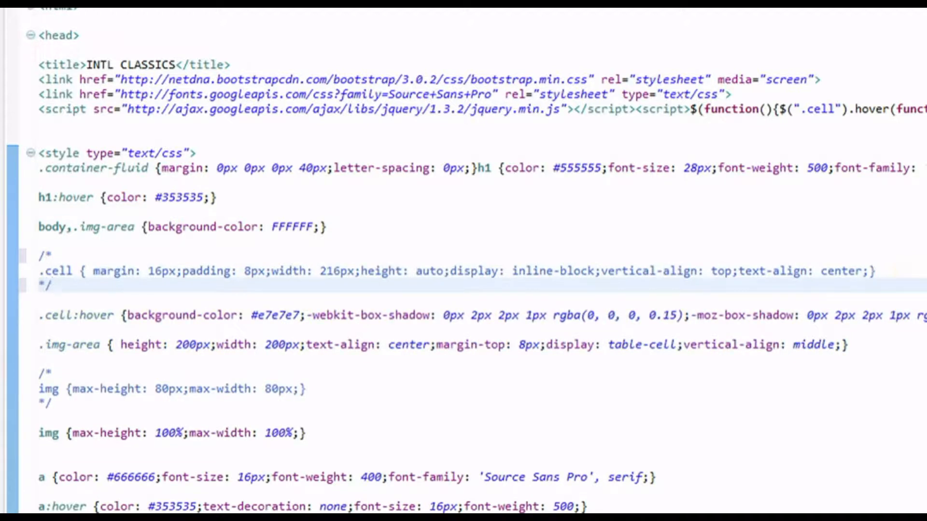
# - Copy the .cell rule and paste a duplicate below the comment
pyautogui.moveTo(876, 271); pyautogui.dragTo(39, 273)
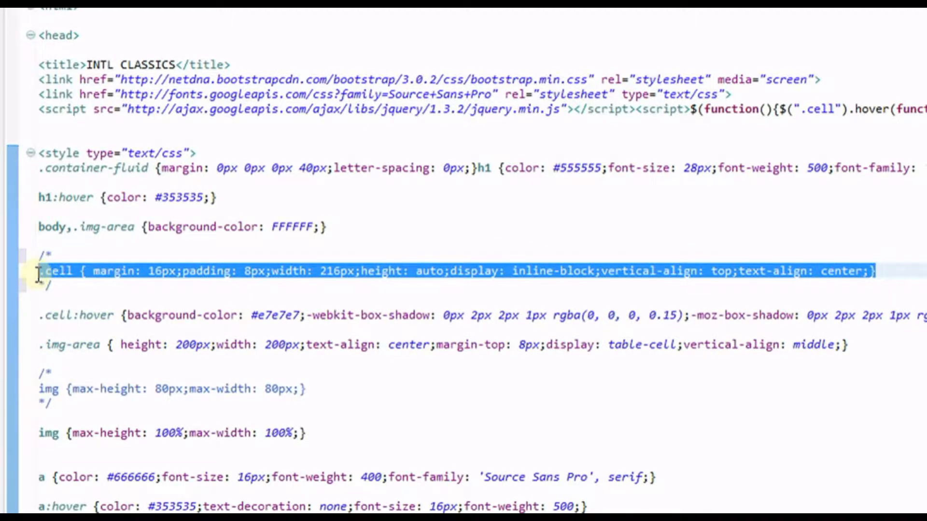
pyautogui.hotkey('ctrl', 'c')
pyautogui.press('Down')
pyautogui.press('Down')
pyautogui.press('Return')
pyautogui.press('Return')
pyautogui.hotkey('ctrl', 'v')
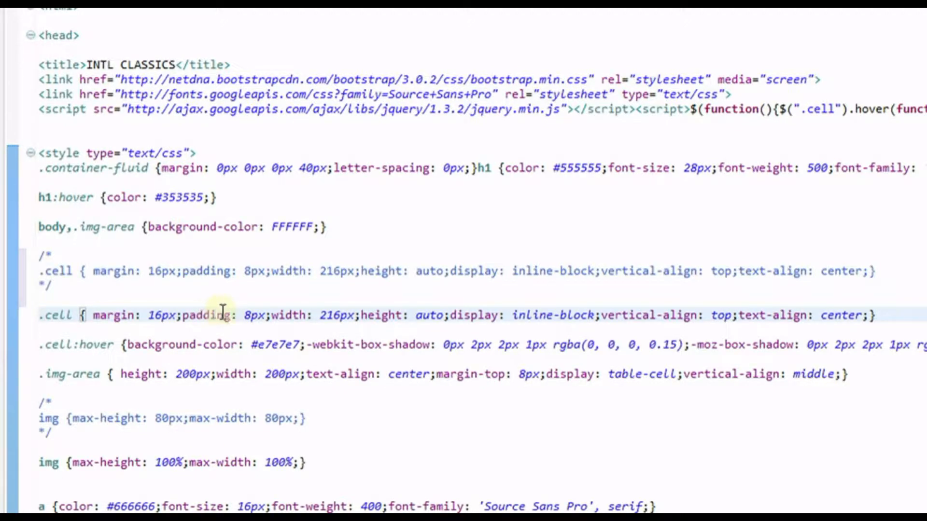
# - In the new .cell rule, set margin to 5px and width to auto
pyautogui.click(163, 314)
pyautogui.press('BackSpace')
pyautogui.press('BackSpace')
pyautogui.write('5')
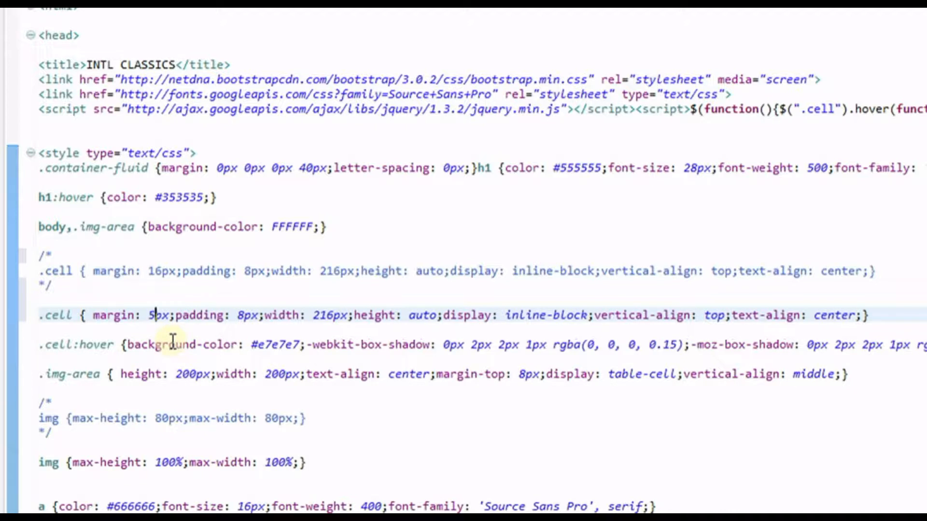
pyautogui.click(312, 314)
pyautogui.hotkey('shift', 'Right')
pyautogui.hotkey('shift', 'Right')
pyautogui.hotkey('shift', 'Right')
pyautogui.hotkey('shift', 'Right')
pyautogui.hotkey('shift', 'Right')
pyautogui.write('au')
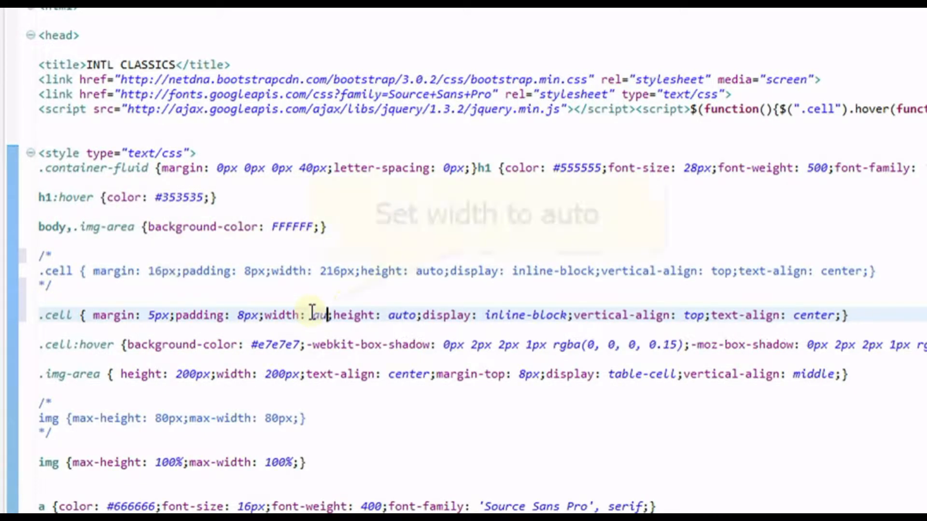
pyautogui.write('to')
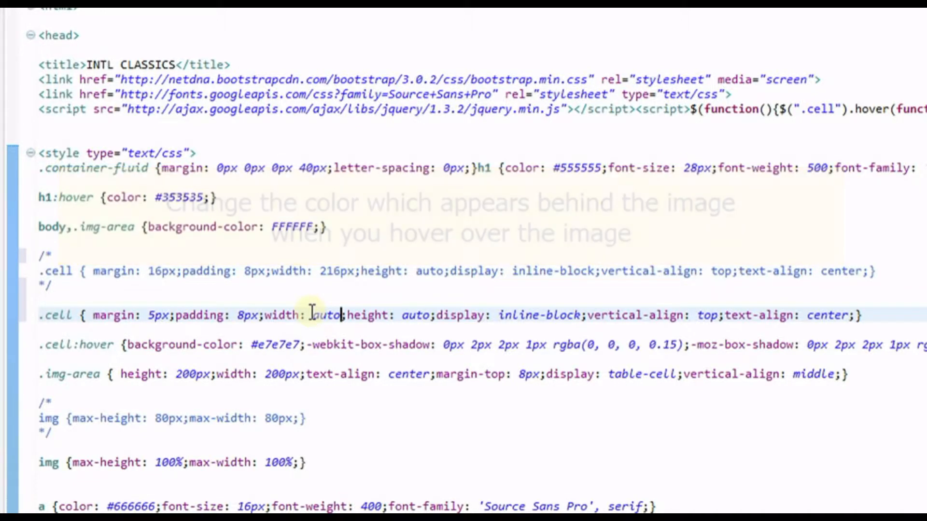
# - Set the .cell:hover background-color to #570011 and save the file
pyautogui.moveTo(38, 346); pyautogui.dragTo(312, 346)
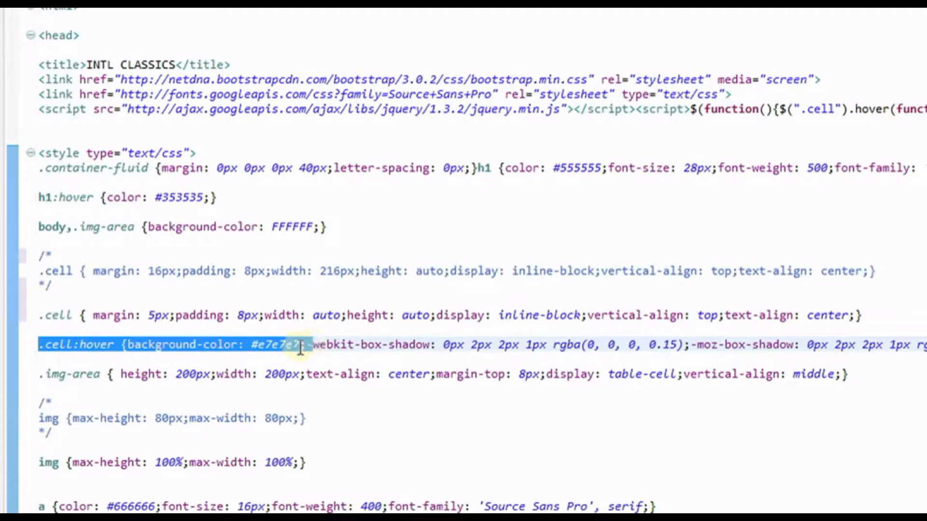
pyautogui.click(257, 346)
pyautogui.hotkey('shift', 'Right')
pyautogui.hotkey('shift', 'Right')
pyautogui.hotkey('shift', 'Right')
pyautogui.hotkey('shift', 'Right')
pyautogui.hotkey('shift', 'Right')
pyautogui.hotkey('shift', 'Right')
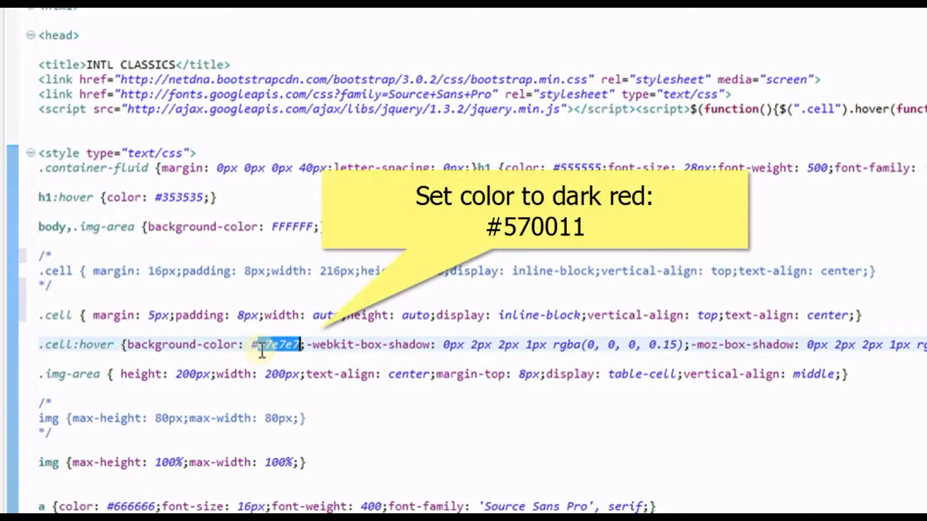
pyautogui.write('5700')
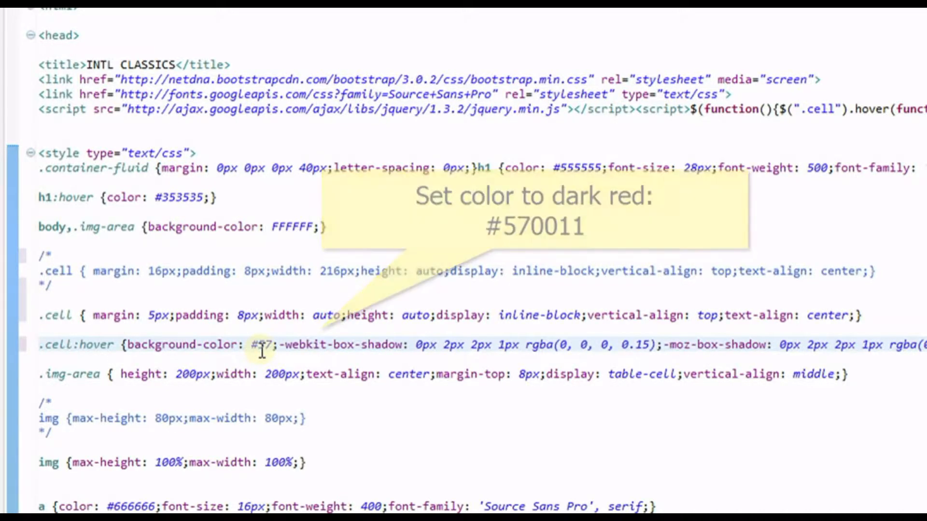
pyautogui.write('11')
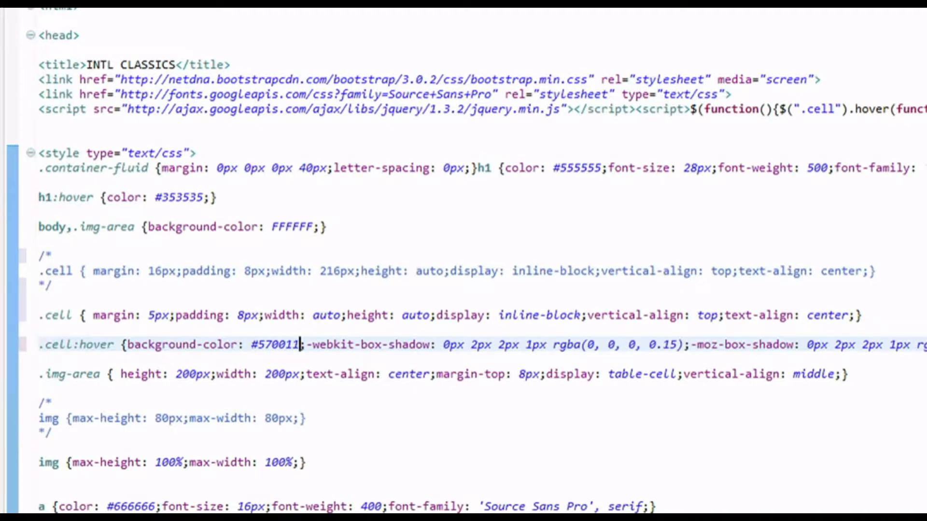
pyautogui.hotkey('ctrl', 's')
pyautogui.click(833, 426)
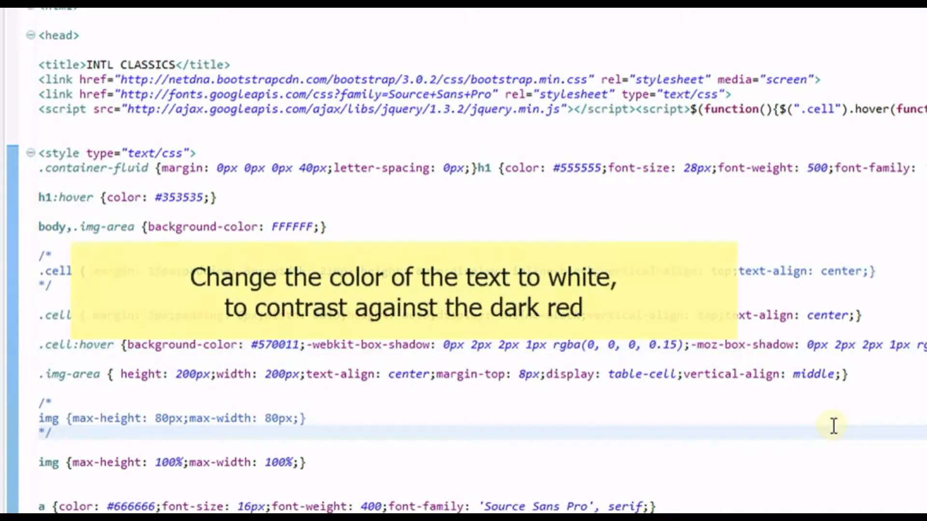
pyautogui.scroll(-3, 833, 426)
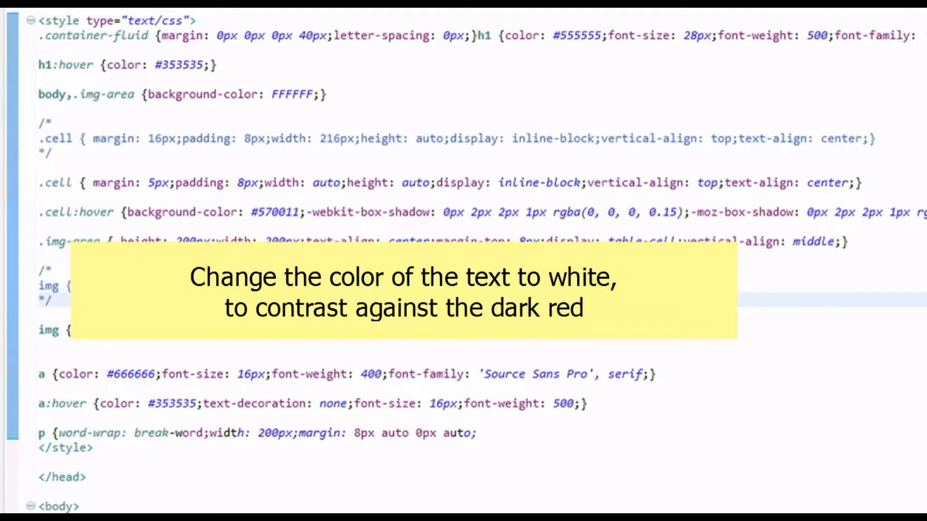
# - Set the a:hover text color to #FFFFFF and save index.html
pyautogui.moveTo(144, 404); pyautogui.dragTo(198, 405)
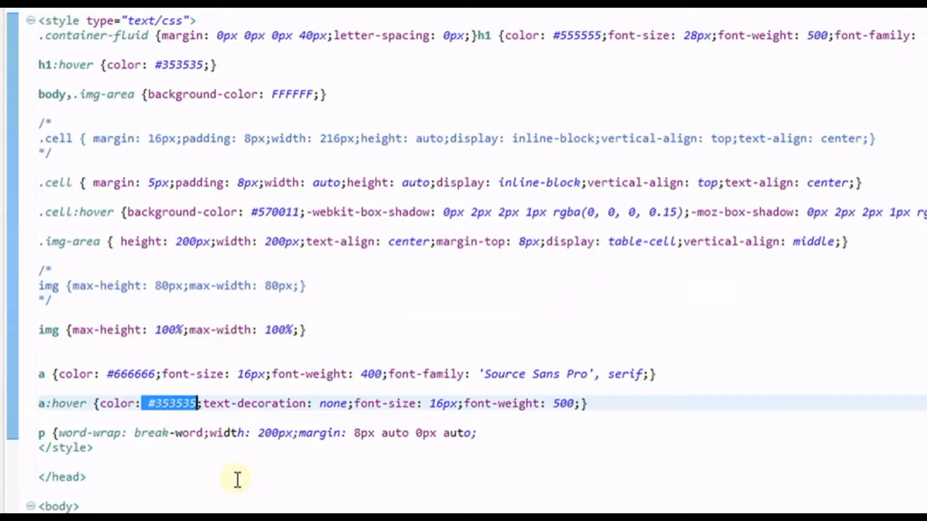
pyautogui.press('Left')
pyautogui.hotkey('shift', 'Right')
pyautogui.hotkey('shift', 'Right')
pyautogui.hotkey('shift', 'Right')
pyautogui.hotkey('shift', 'Right')
pyautogui.hotkey('shift', 'Right')
pyautogui.hotkey('shift', 'Right')
pyautogui.write('FFFFFF')
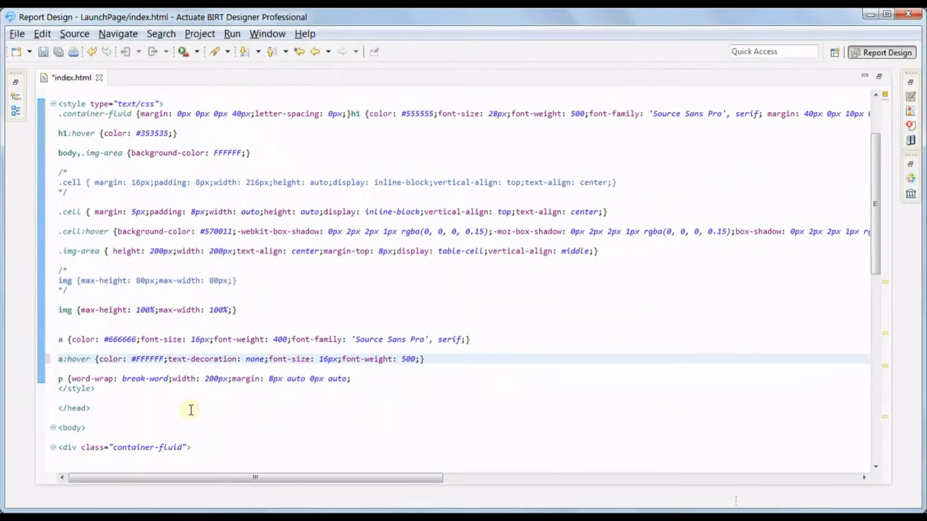
pyautogui.hotkey('ctrl', 's')
# - Publish only index.html from the LaunchPage project to /Applications/LaunchPage/ on localServer
pyautogui.click(99, 78)
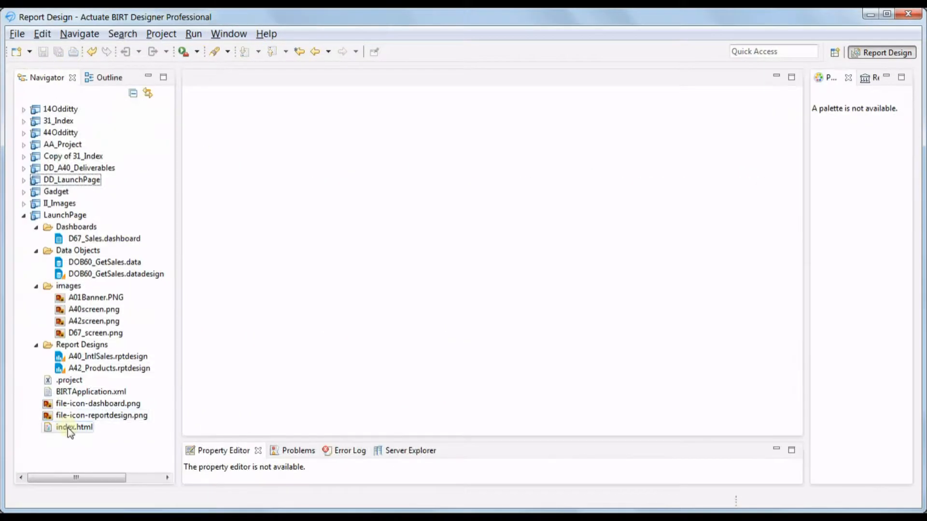
pyautogui.click(88, 430)
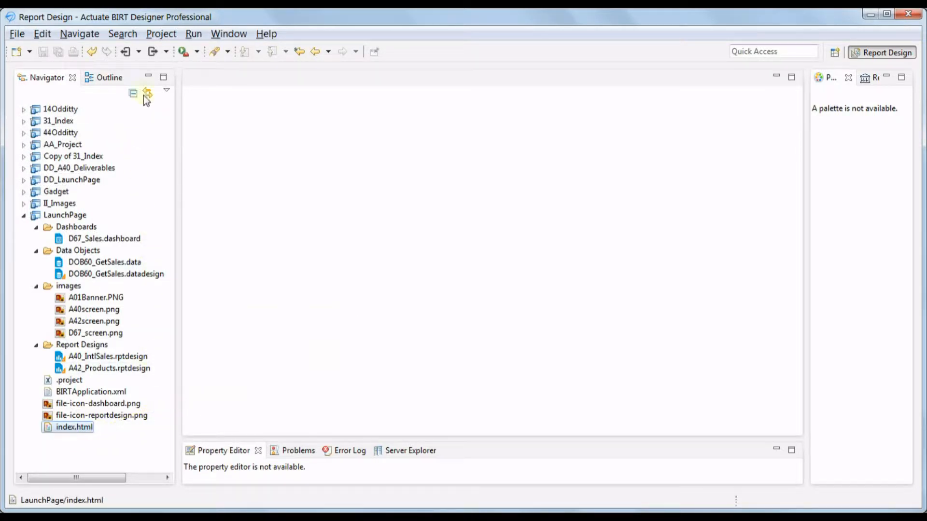
pyautogui.click(155, 52)
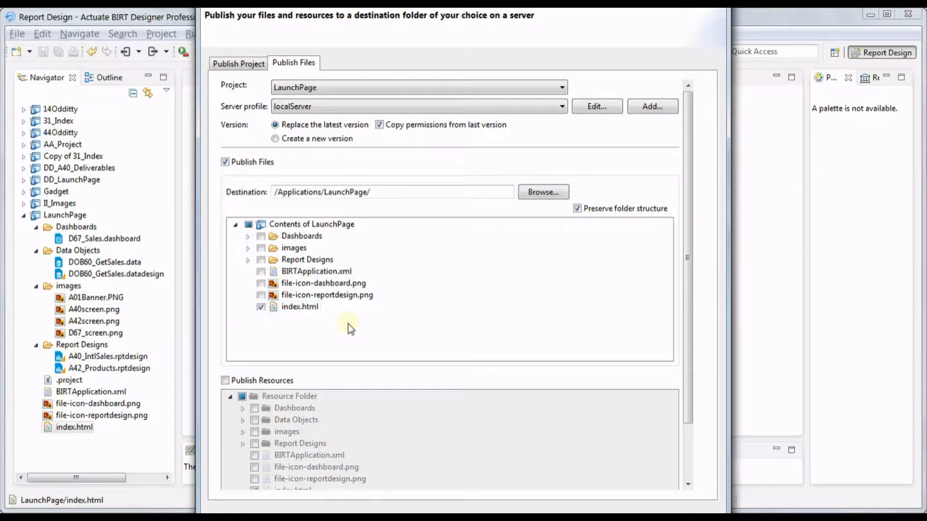
pyautogui.moveTo(197, 0); pyautogui.dragTo(296, 150)
pyautogui.moveTo(365, 164); pyautogui.dragTo(292, 65)
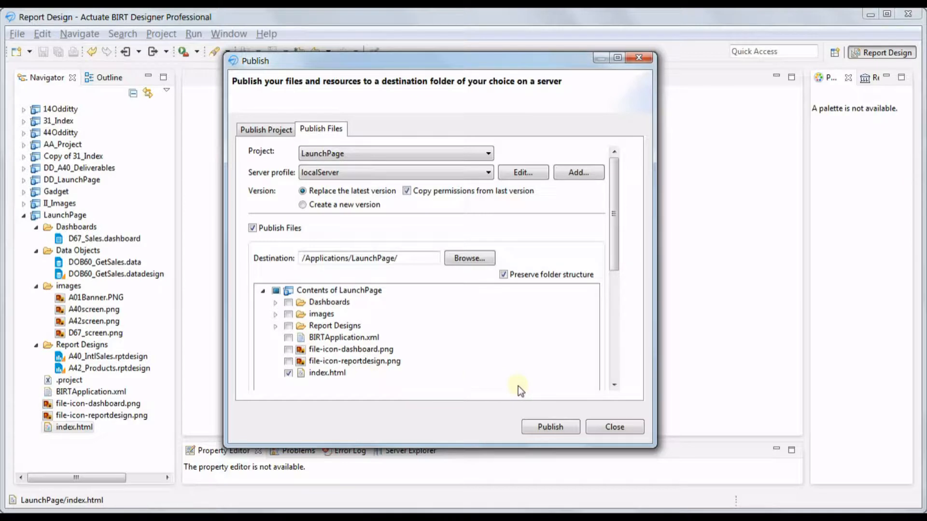
pyautogui.click(549, 427)
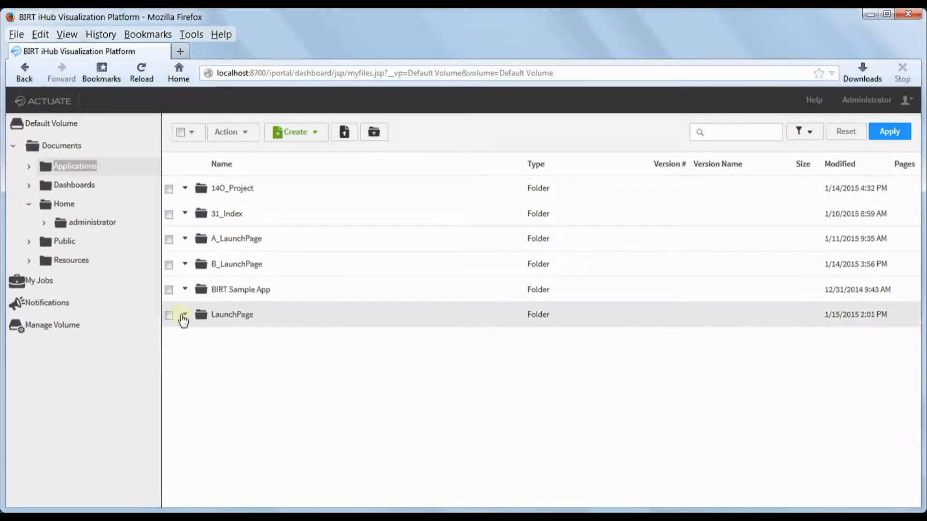
# - Open the LaunchPage application in iHub and preview the A40_IntlSales report and the dashboard
pyautogui.click(184, 315)
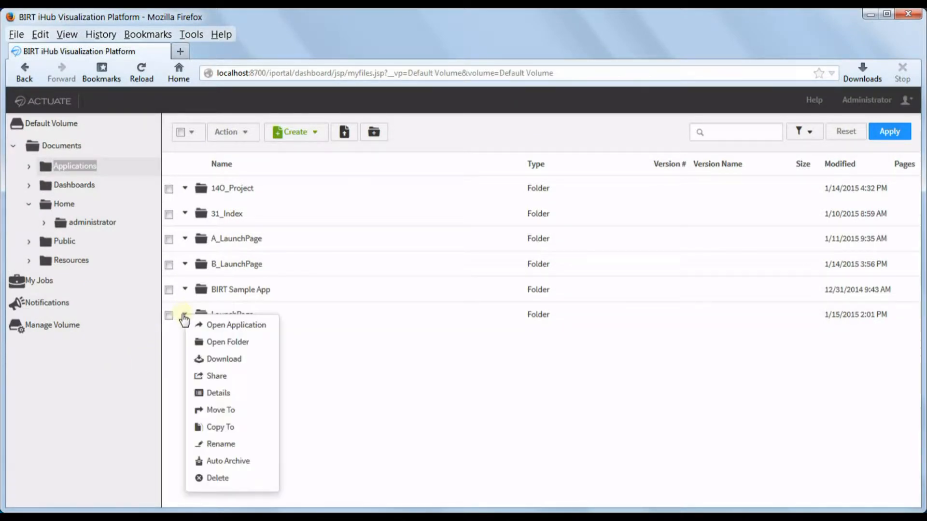
pyautogui.click(244, 324)
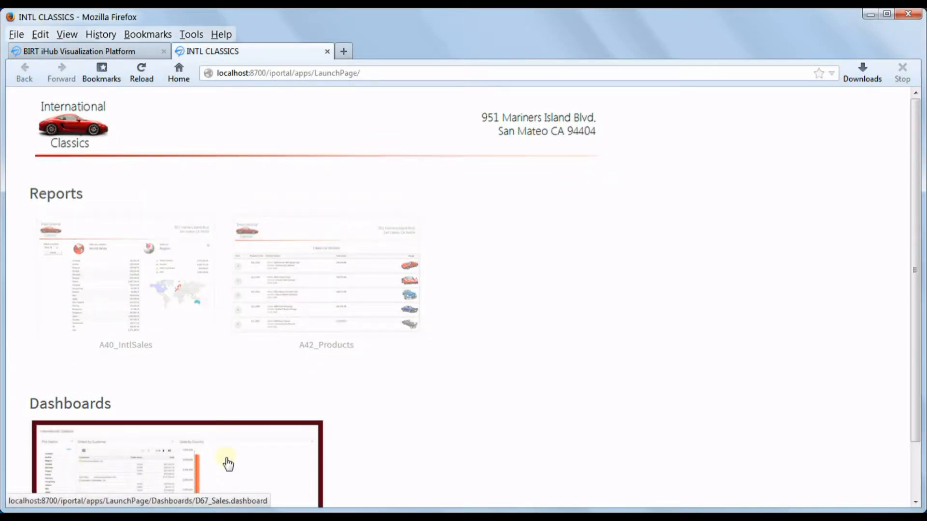
pyautogui.click(159, 313)
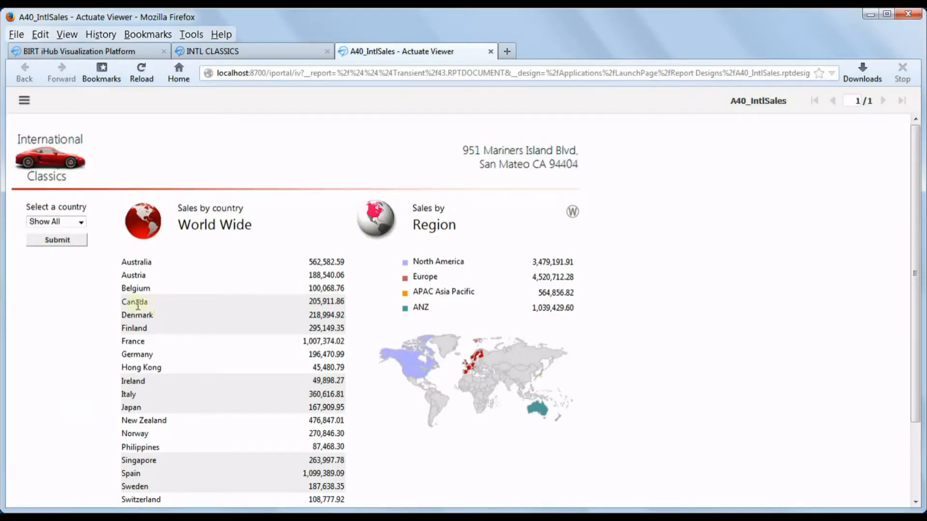
pyautogui.click(225, 52)
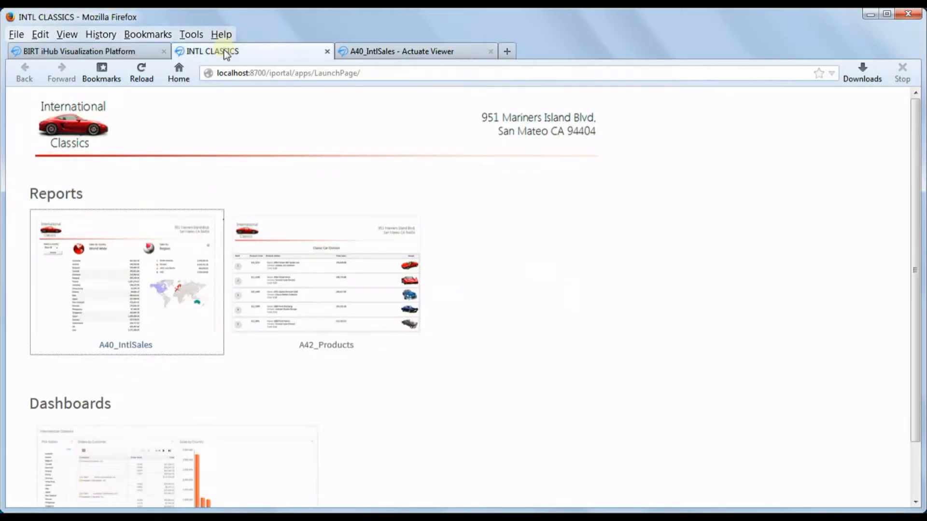
pyautogui.click(176, 464)
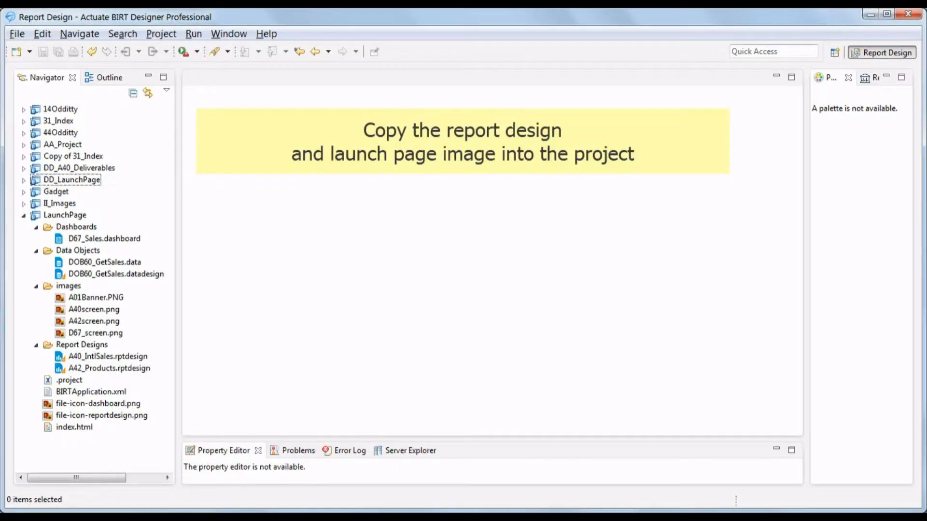
# - Copy A44screen.png from DD_LaunchPage's images folder into the LaunchPage images folder
pyautogui.click(23, 181)
pyautogui.click(80, 274)
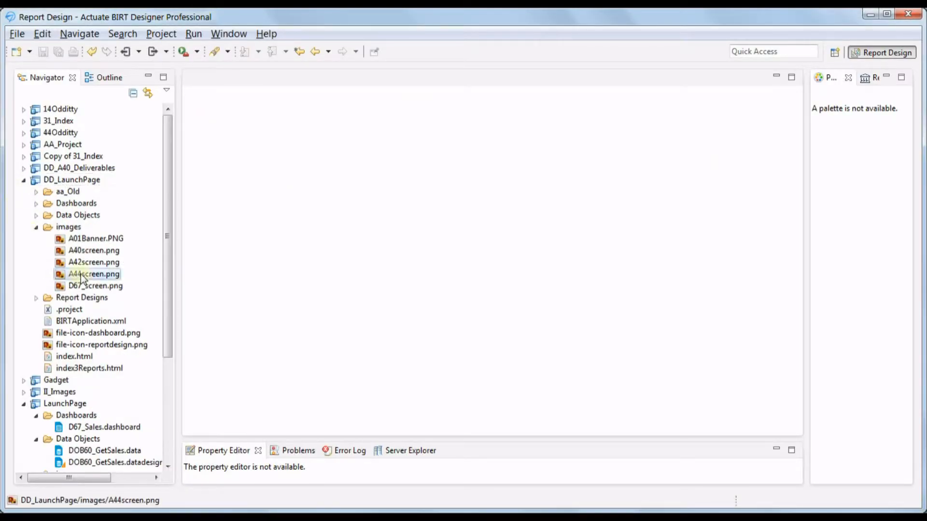
pyautogui.rightClick(80, 274)
pyautogui.click(114, 176)
pyautogui.scroll(-4, 167, 273)
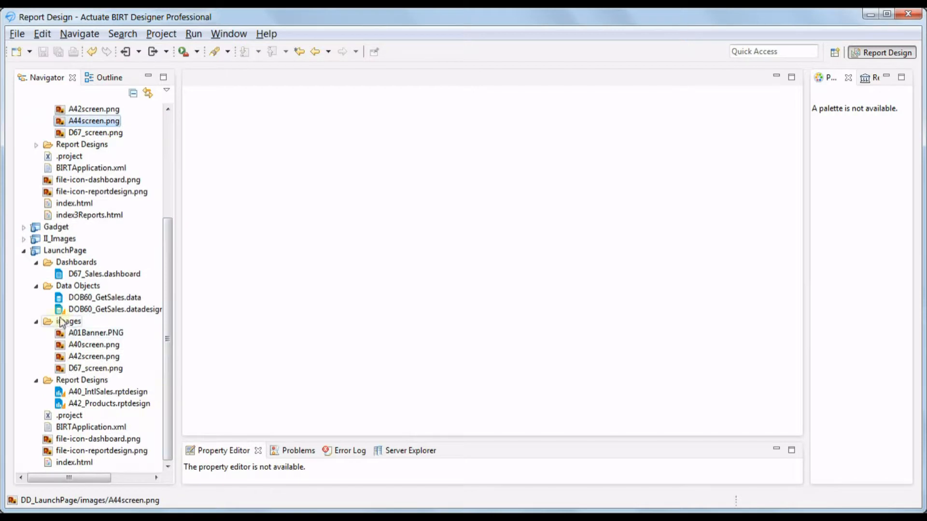
pyautogui.click(68, 321)
pyautogui.rightClick(66, 321)
pyautogui.click(96, 218)
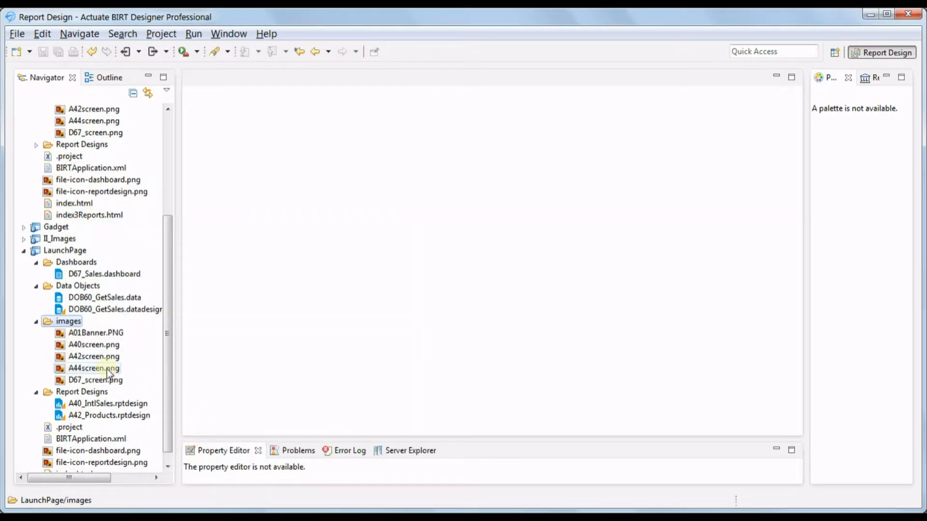
# - Copy A44_CustomerSales.rptdesign from DD_LaunchPage into the LaunchPage Report Designs folder
pyautogui.click(36, 145)
pyautogui.click(104, 179)
pyautogui.rightClick(104, 181)
pyautogui.click(140, 115)
pyautogui.scroll(-1, 121, 241)
pyautogui.click(99, 382)
pyautogui.rightClick(99, 385)
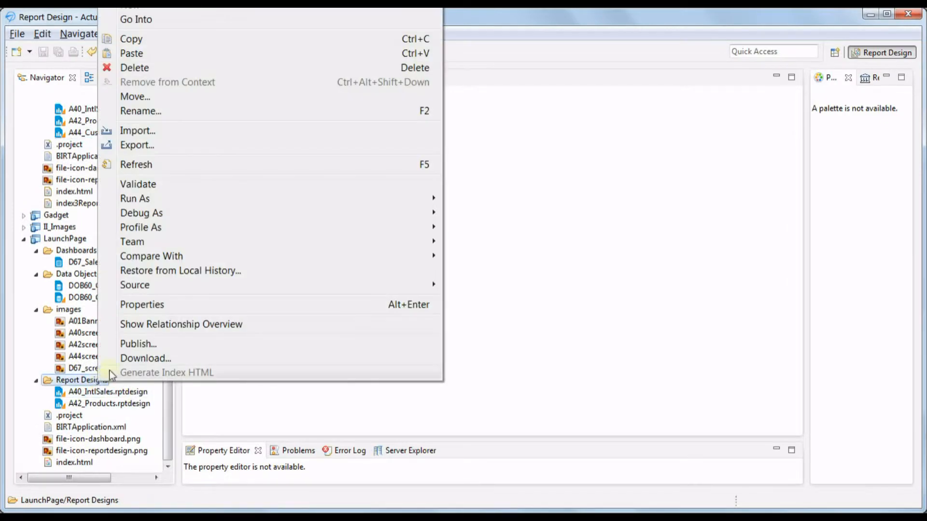
pyautogui.click(130, 52)
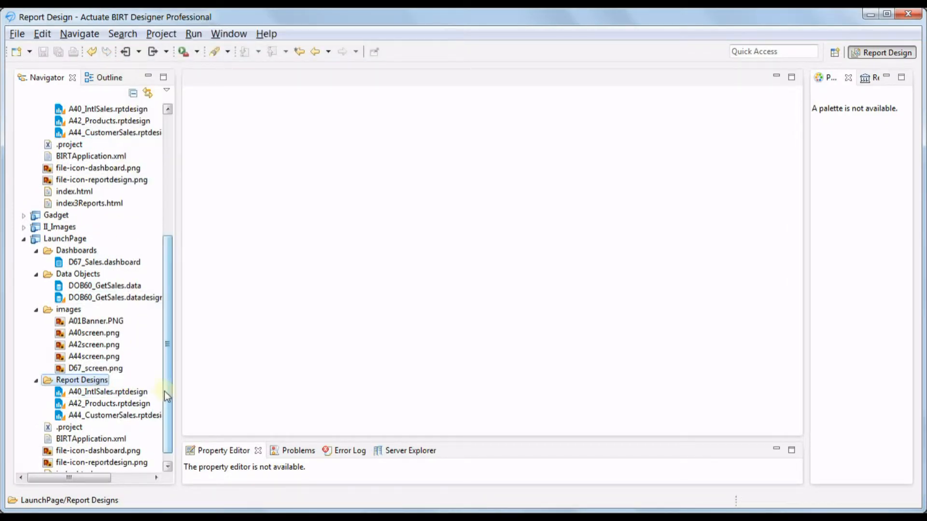
# - In LaunchPage's index.html, paste a link block for A44_CustomerSales below the A42_Products link
pyautogui.scroll(-1, 159, 389)
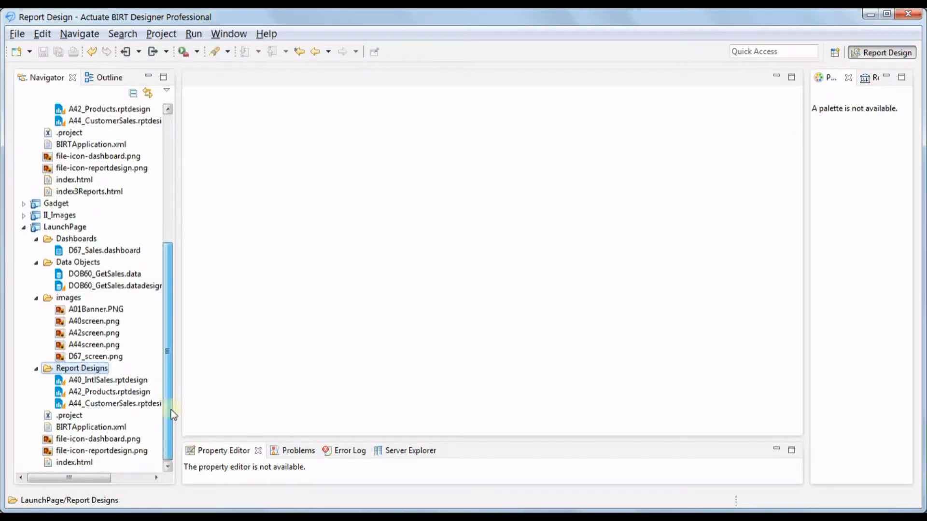
pyautogui.doubleClick(75, 462)
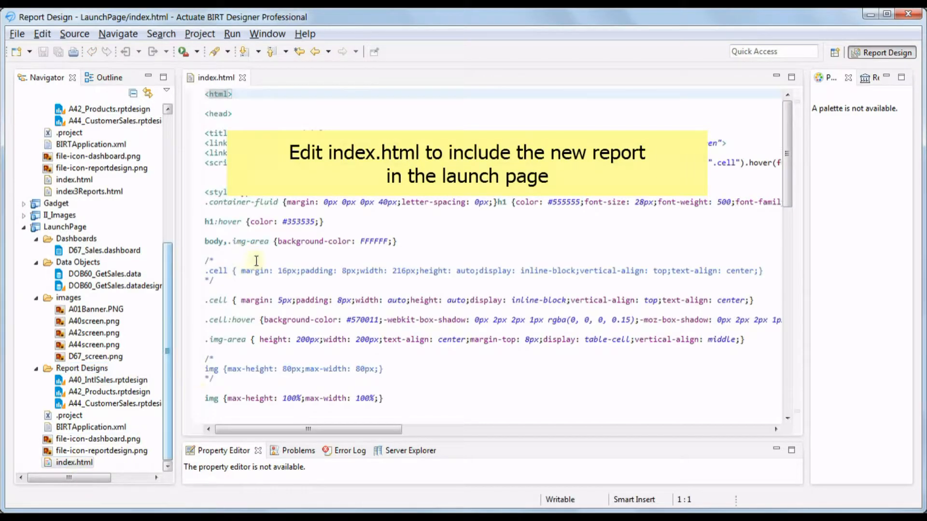
pyautogui.click(256, 261)
pyautogui.scroll(-10, 255, 267)
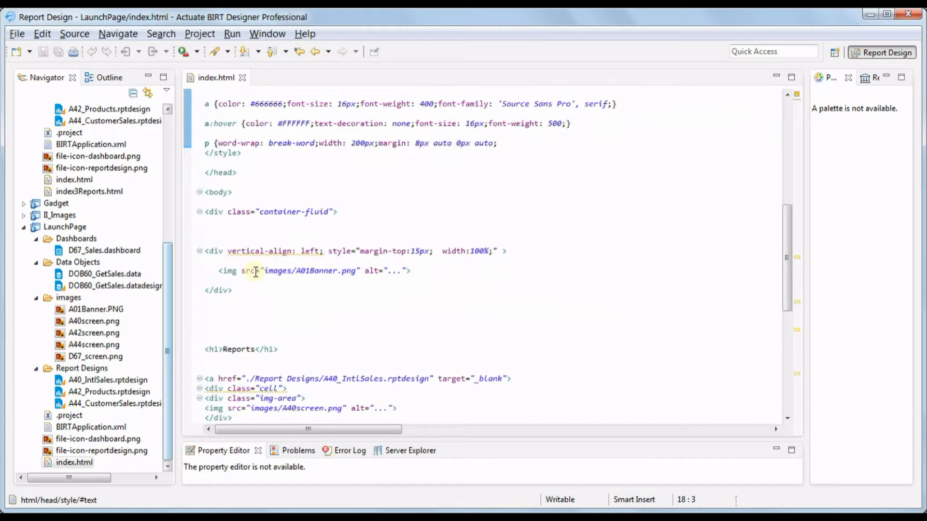
pyautogui.scroll(-10, 256, 272)
pyautogui.click(250, 251)
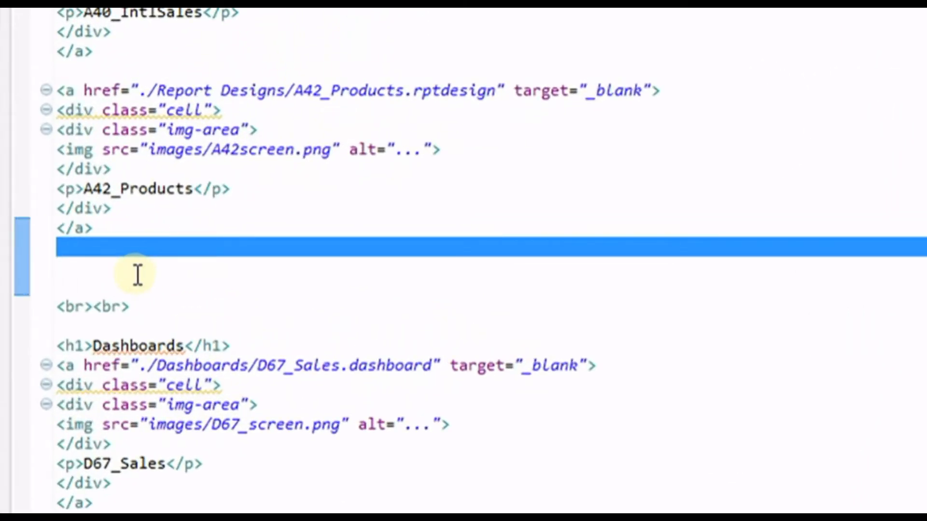
pyautogui.press('Return')
pyautogui.press('Return')
pyautogui.hotkey('ctrl', 'v')
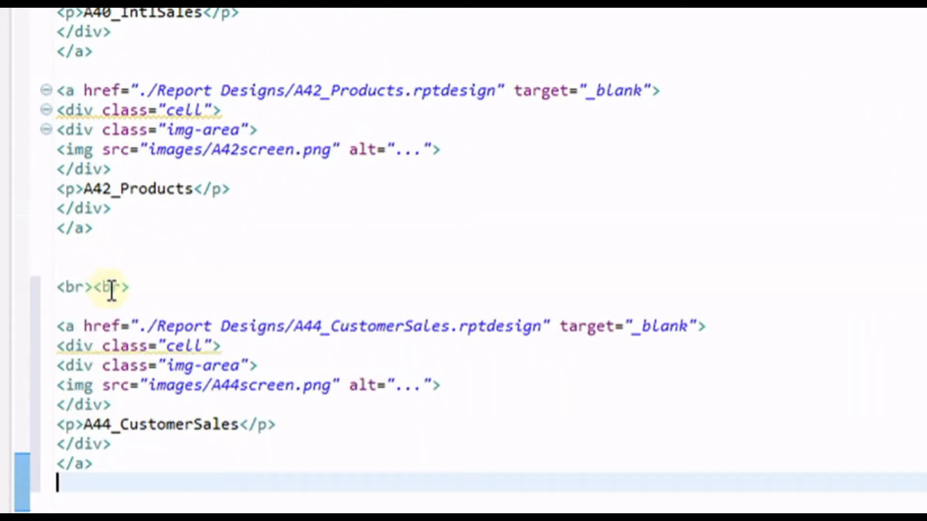
# - Place a <br><br> line after the A44_CustomerSales block and save index.html
pyautogui.moveTo(129, 287); pyautogui.dragTo(45, 285)
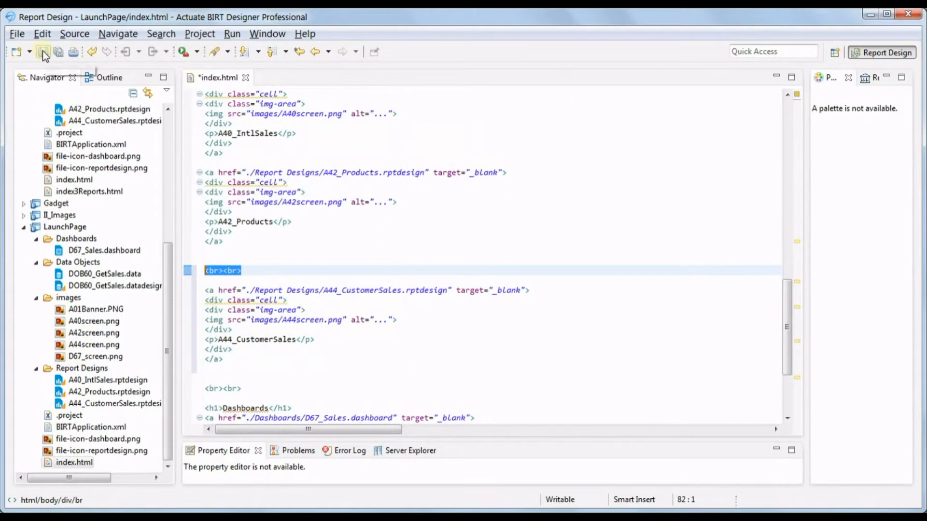
pyautogui.click(44, 54)
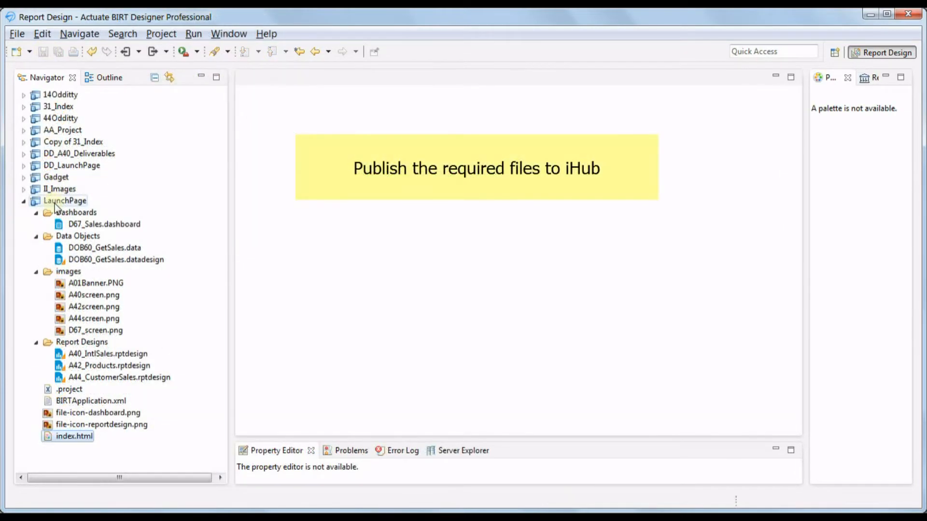
# - Publish A44screen.png, A44_CustomerSales.rptdesign and index.html from the LaunchPage project to the server
pyautogui.click(56, 203)
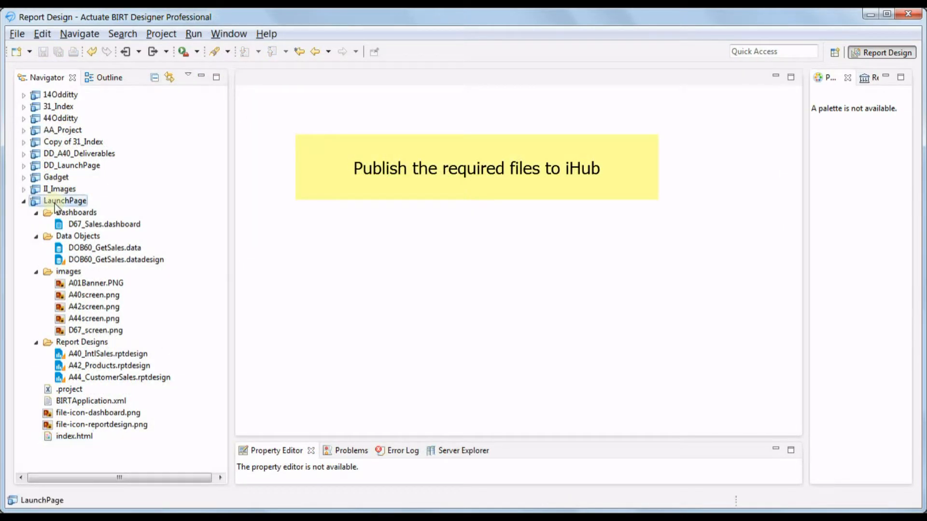
pyautogui.click(152, 51)
pyautogui.moveTo(197, 3); pyautogui.dragTo(261, 69)
pyautogui.moveTo(337, 80); pyautogui.dragTo(311, 36)
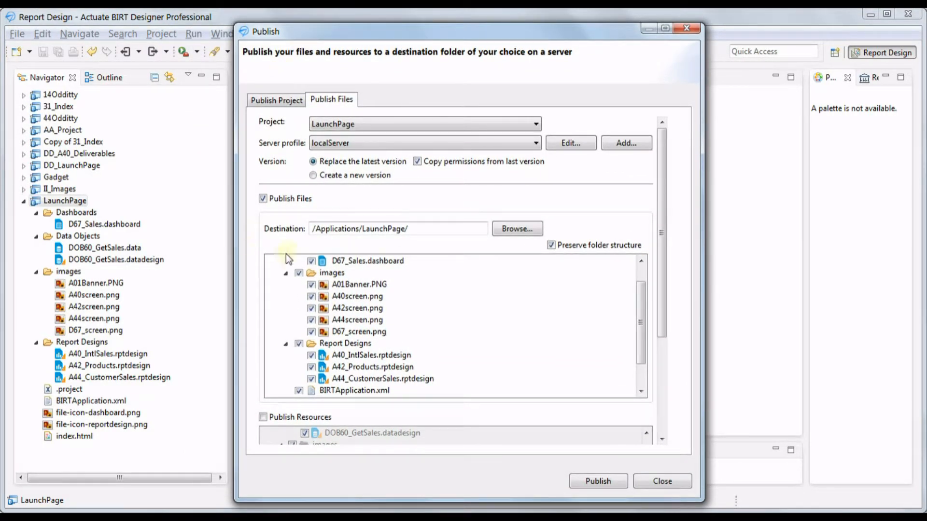
pyautogui.moveTo(641, 311); pyautogui.dragTo(644, 285)
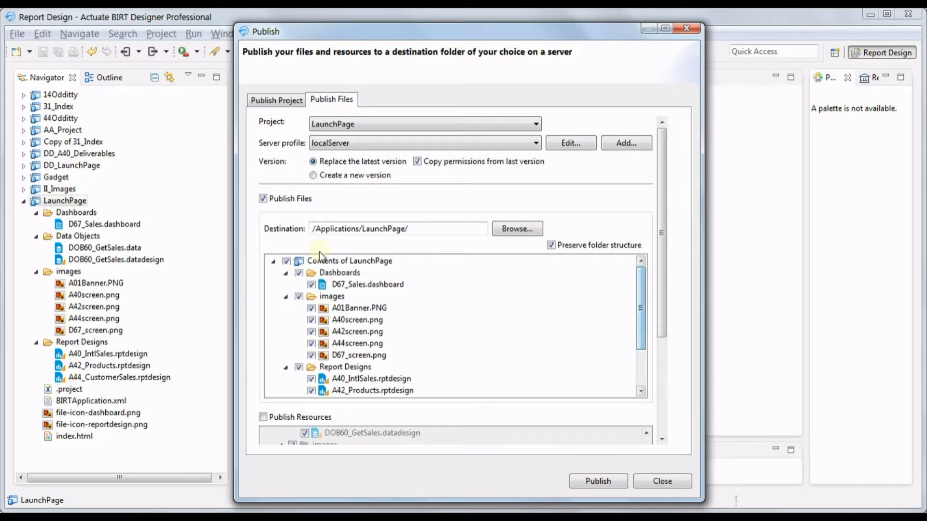
pyautogui.click(287, 261)
pyautogui.click(311, 343)
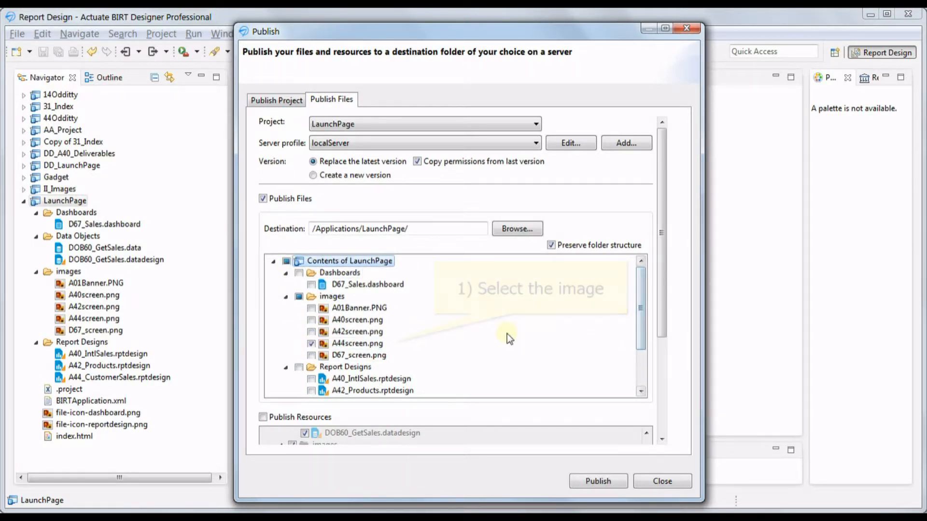
pyautogui.scroll(-2, 505, 333)
pyautogui.click(313, 343)
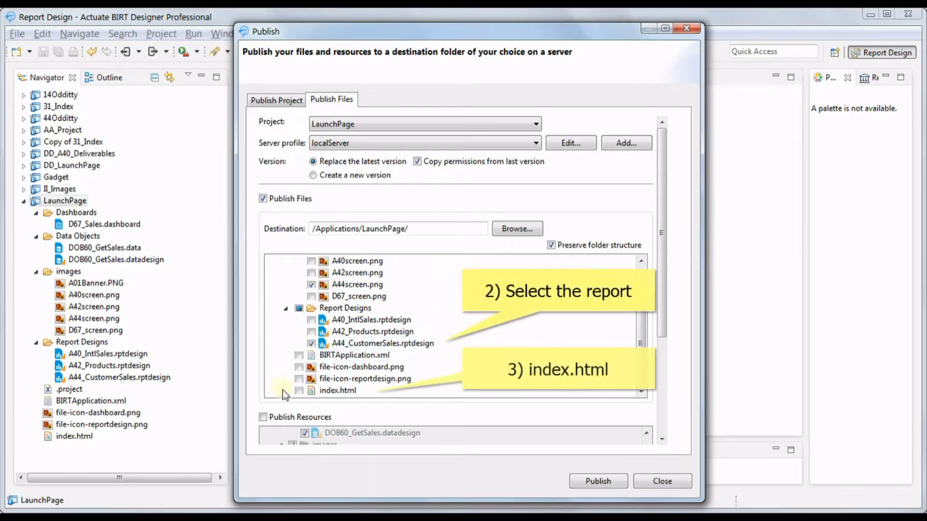
pyautogui.click(299, 390)
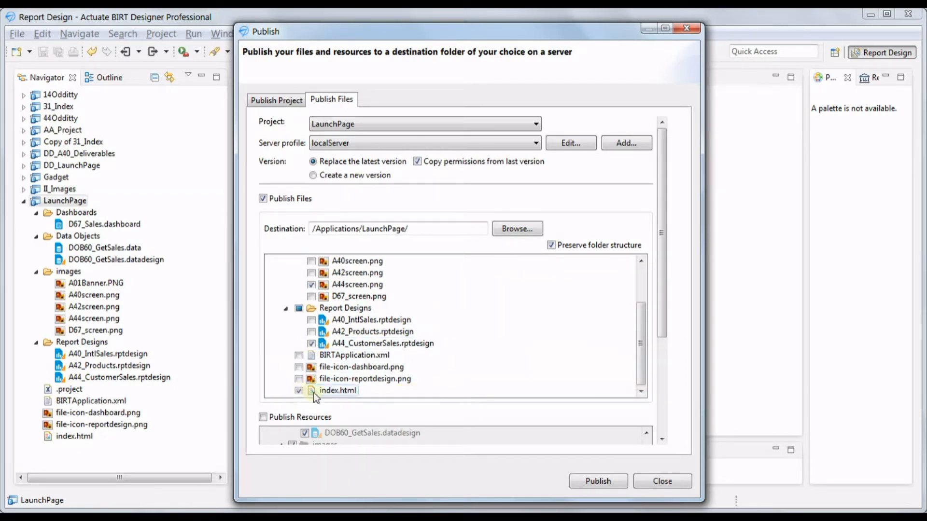
pyautogui.click(583, 479)
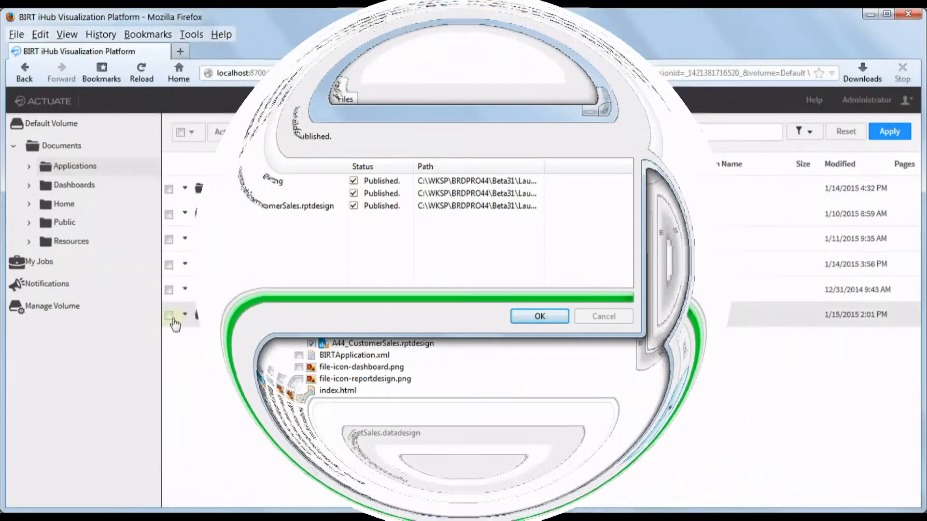
# - Open the LaunchPage application in iHub and view the new A44_CustomerSales report from the launch page
pyautogui.click(184, 314)
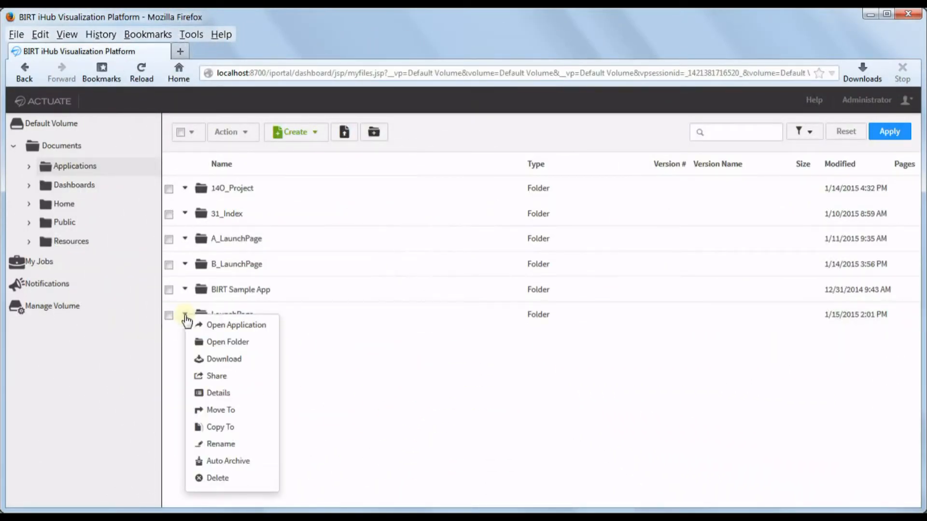
pyautogui.click(260, 327)
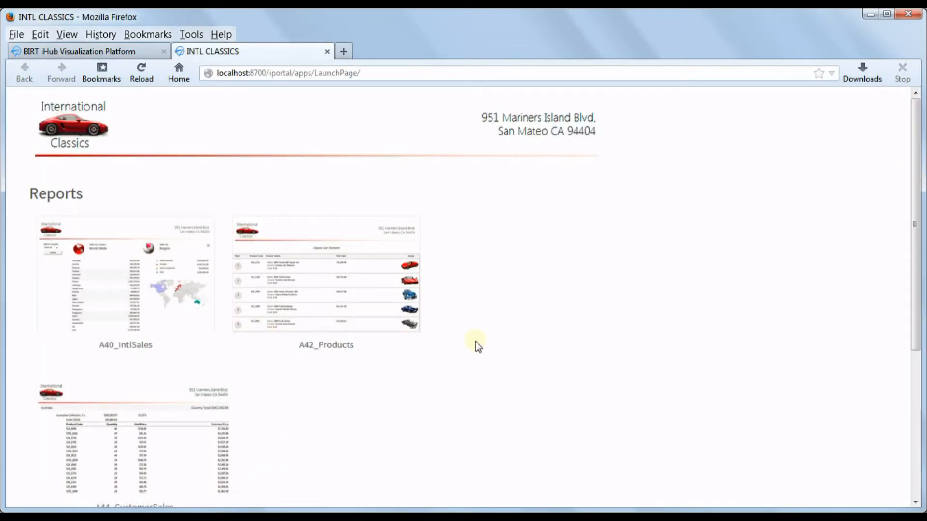
pyautogui.scroll(-4, 475, 344)
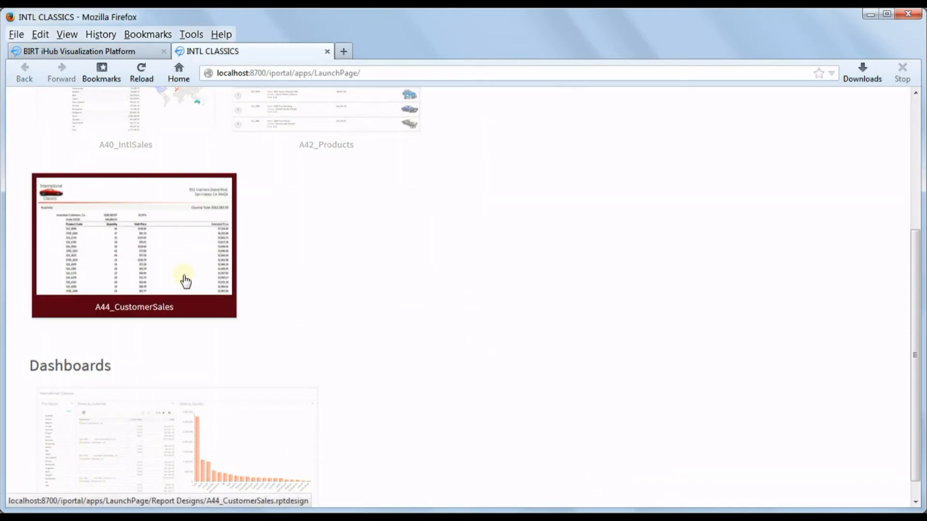
pyautogui.click(183, 281)
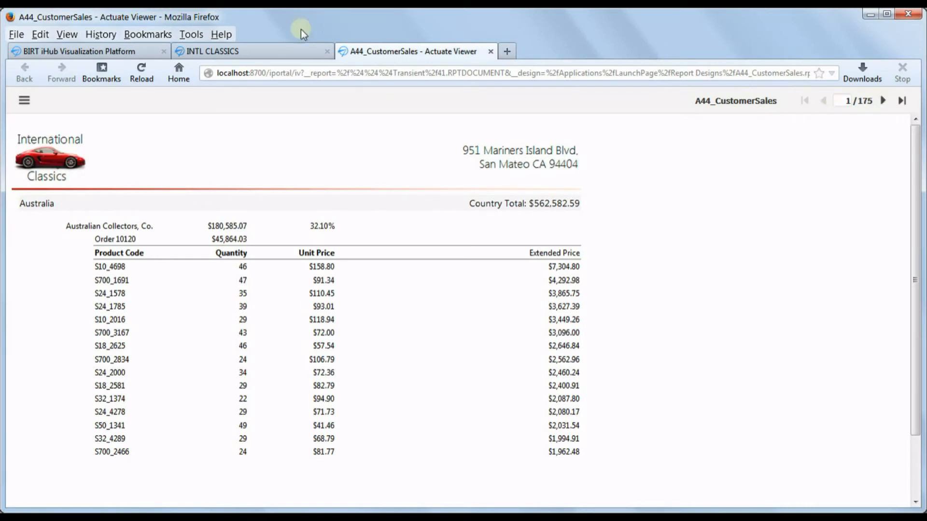
pyautogui.click(294, 51)
pyautogui.scroll(5, 435, 285)
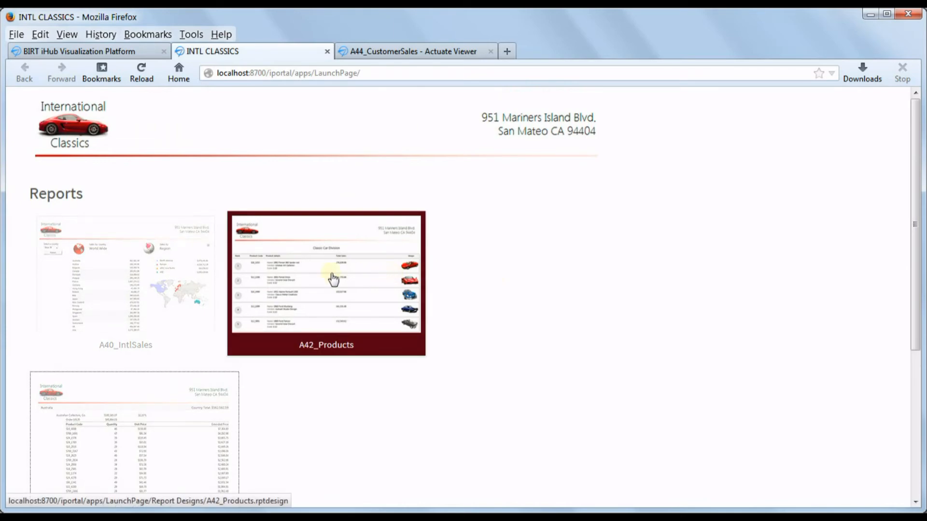
pyautogui.click(357, 279)
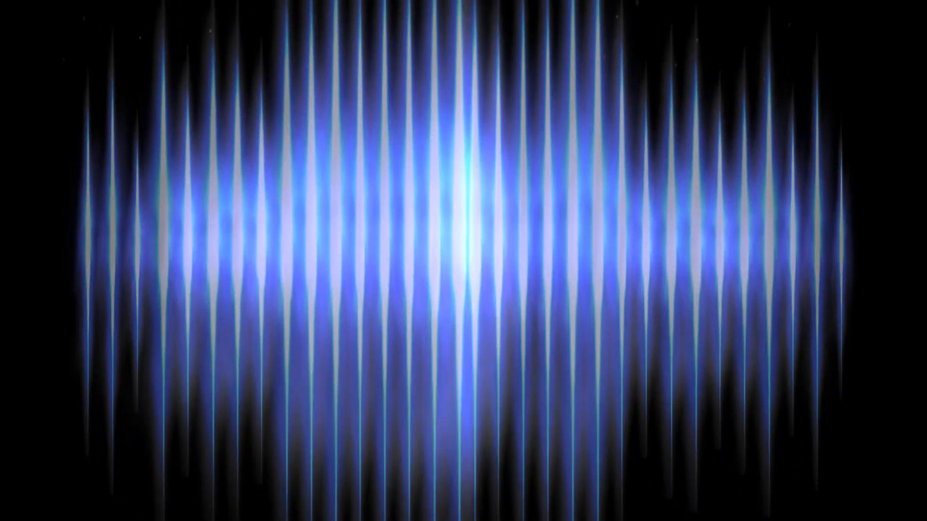